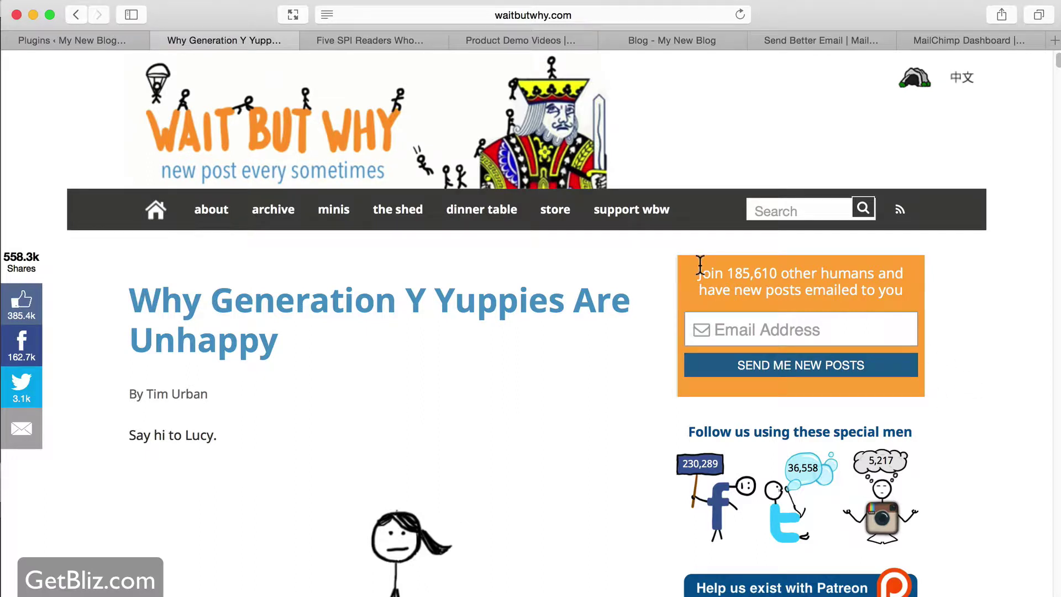
Open the Smart Passive Income article and bring up its 'Hi! What's your name?' popup via GET STARTED!
{"action": "left_click", "coordinate": [387, 38]}
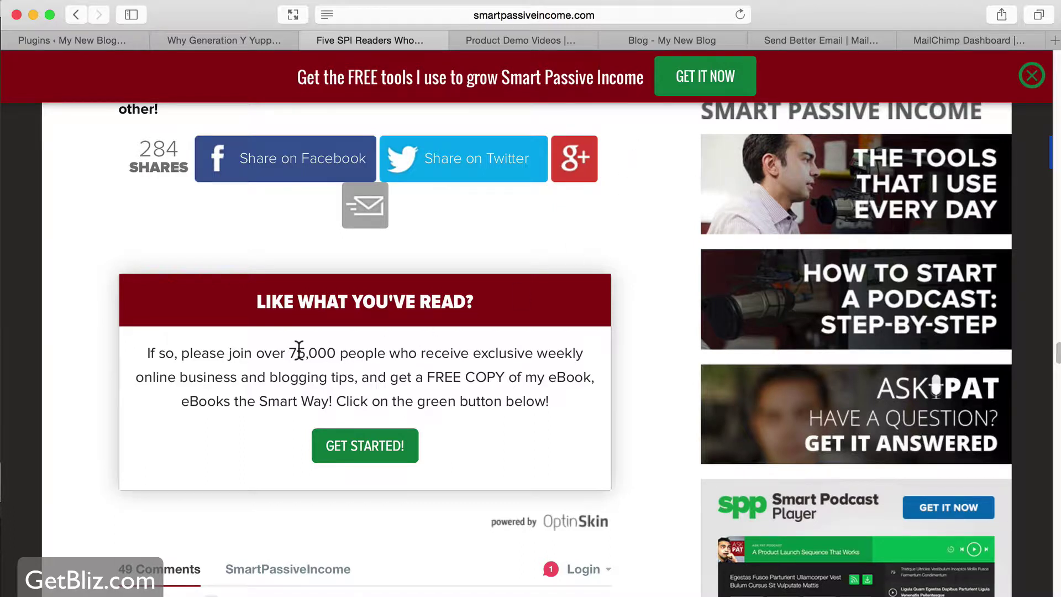
{"action": "scroll", "coordinate": [562, 389], "scroll_direction": "up", "scroll_amount": 10}
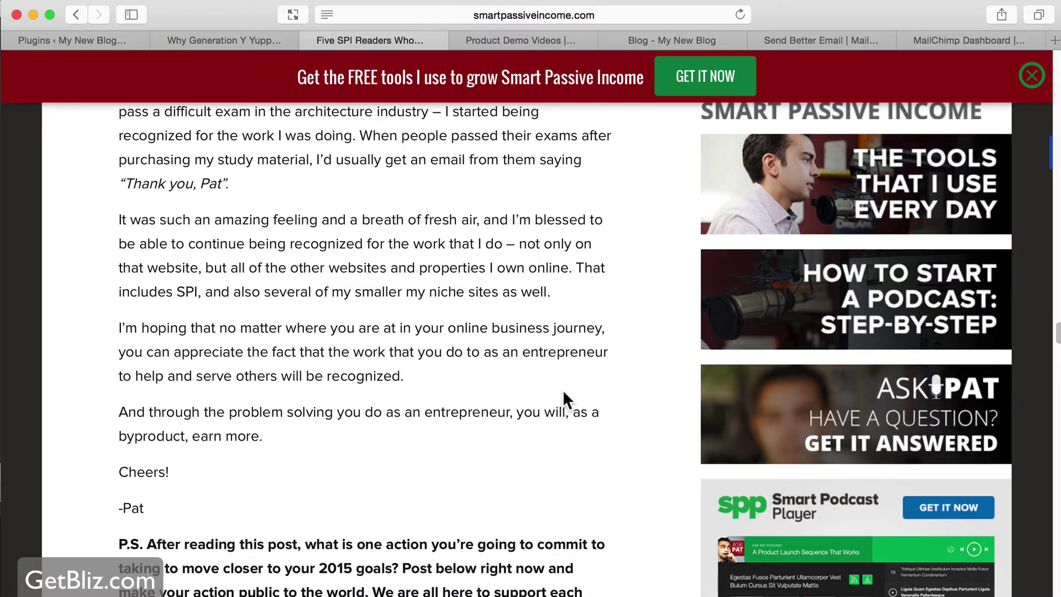
{"action": "scroll", "coordinate": [562, 390], "scroll_direction": "down", "scroll_amount": 10}
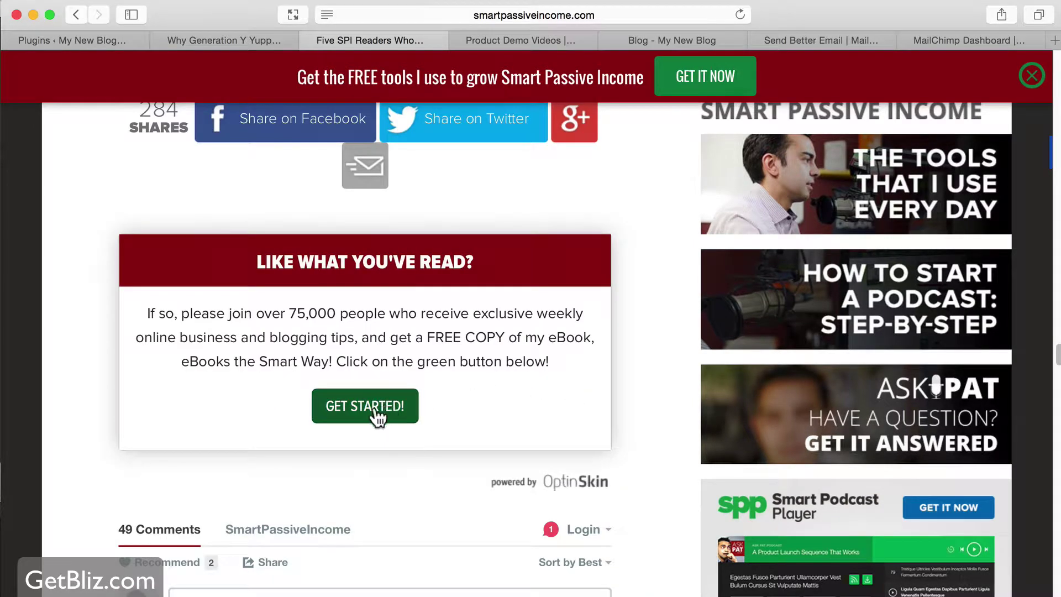
{"action": "left_click", "coordinate": [374, 410]}
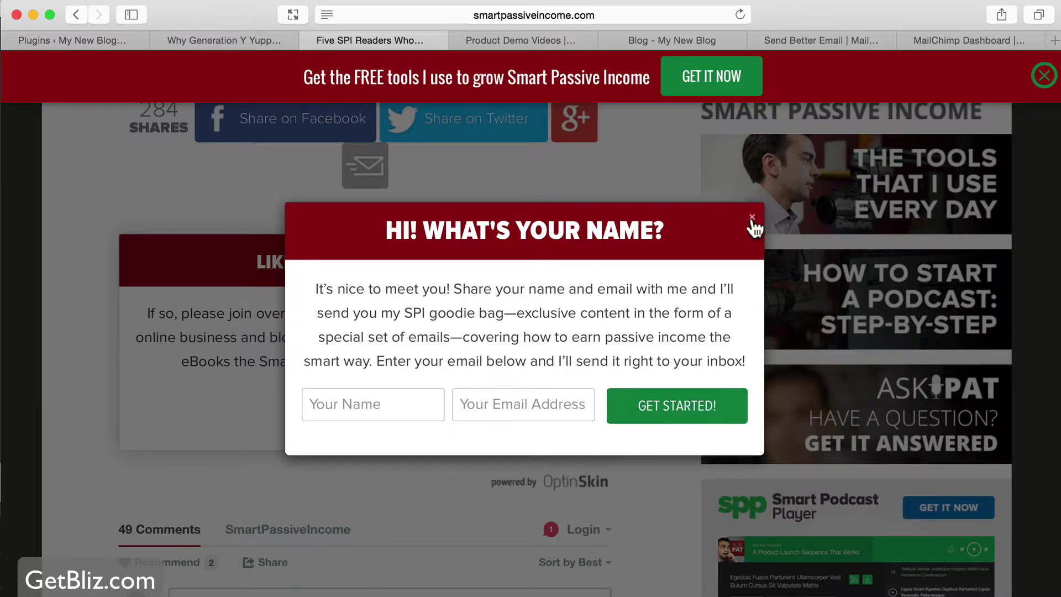
View Grumo Media's newsletter signup, then the blog's 'Hello world!' page with its Free Email Updates form.
{"action": "left_click", "coordinate": [508, 40]}
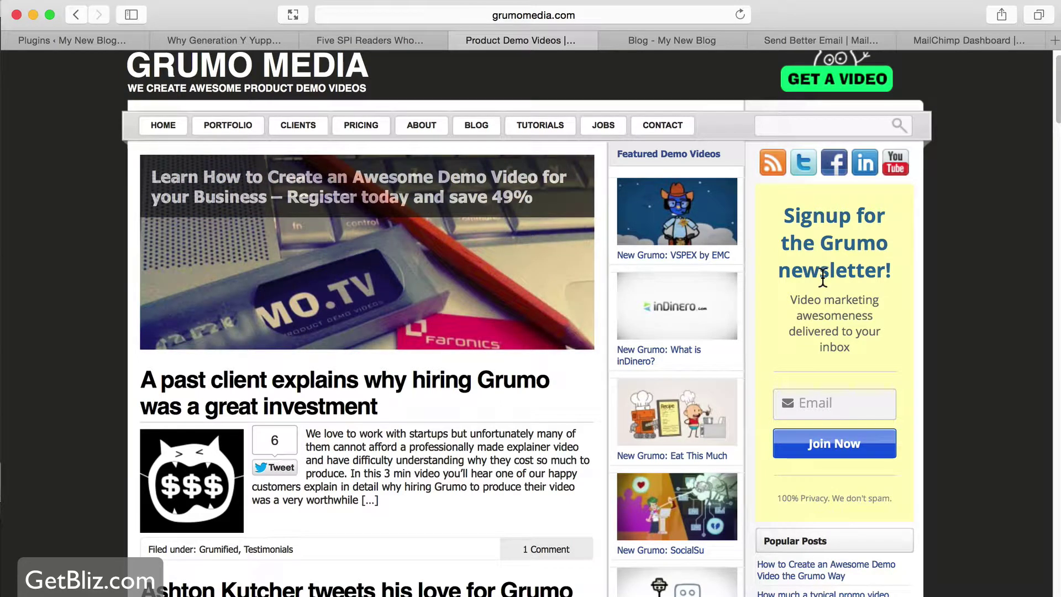
{"action": "left_click", "coordinate": [677, 42]}
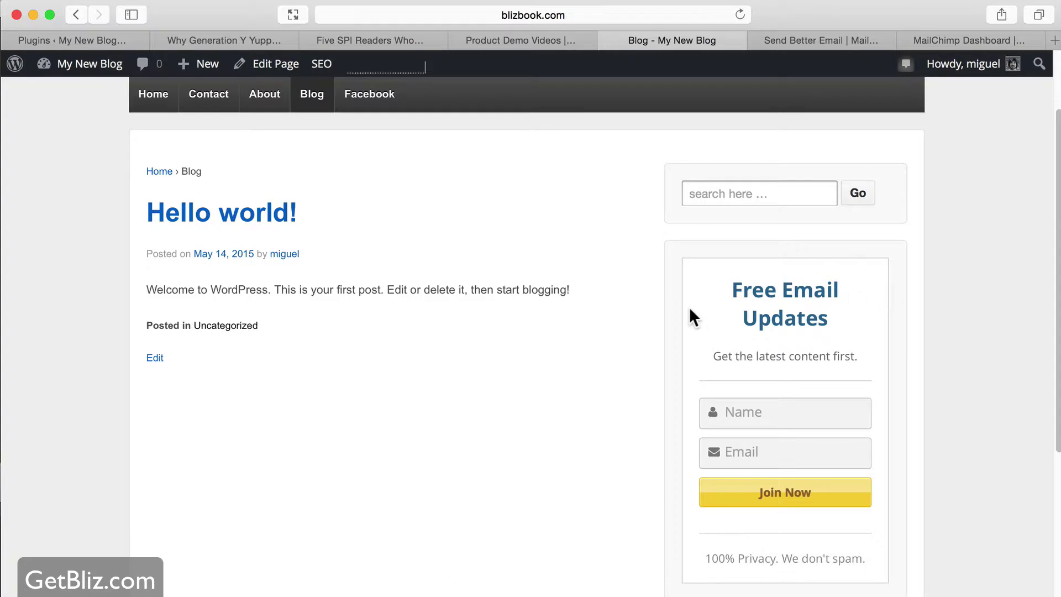
{"action": "scroll", "coordinate": [669, 306], "scroll_direction": "down", "scroll_amount": 1}
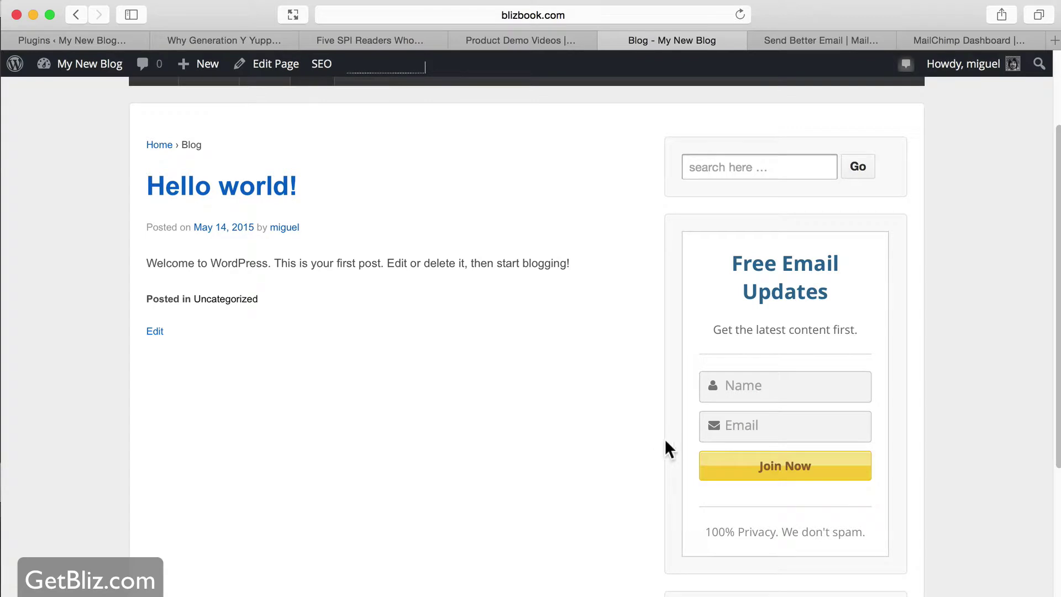
{"action": "key", "text": "super+Tab"}
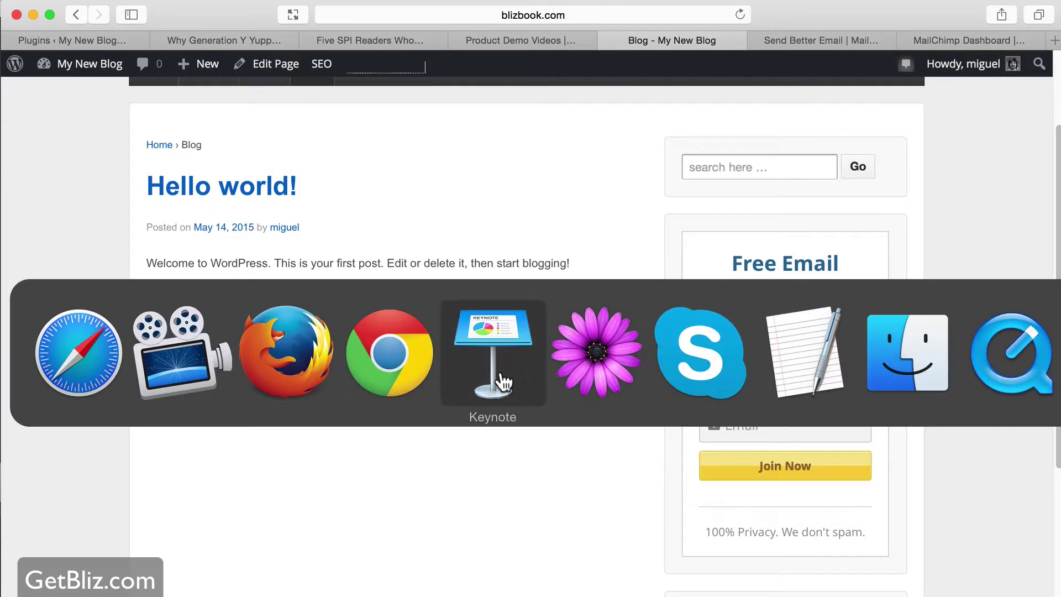
{"action": "left_click", "coordinate": [317, 353]}
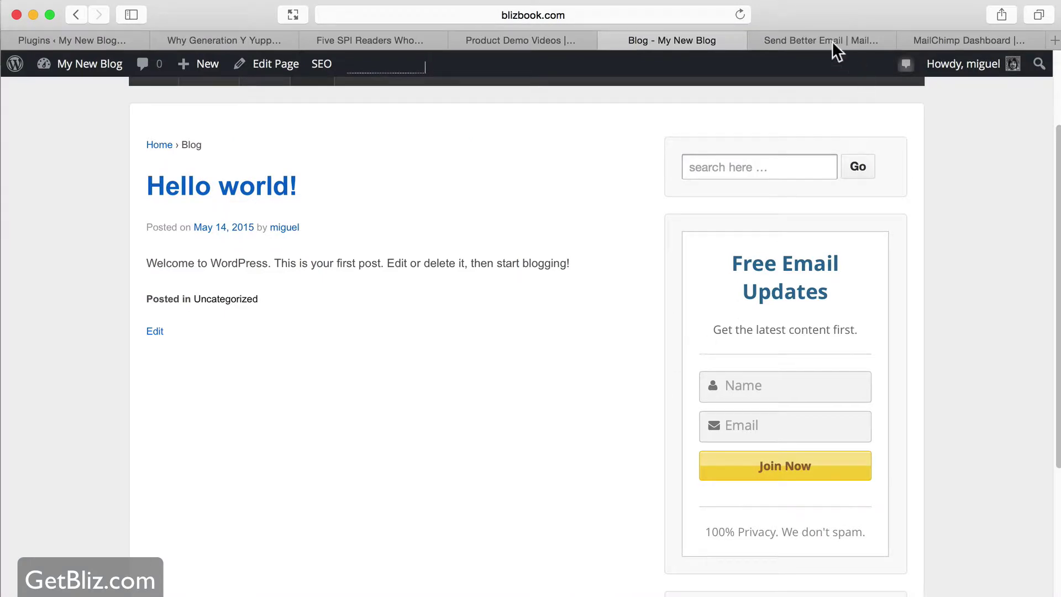
Check the Lists page on the MailChimp dashboard to confirm the mailing list exists.
{"action": "left_click", "coordinate": [834, 44]}
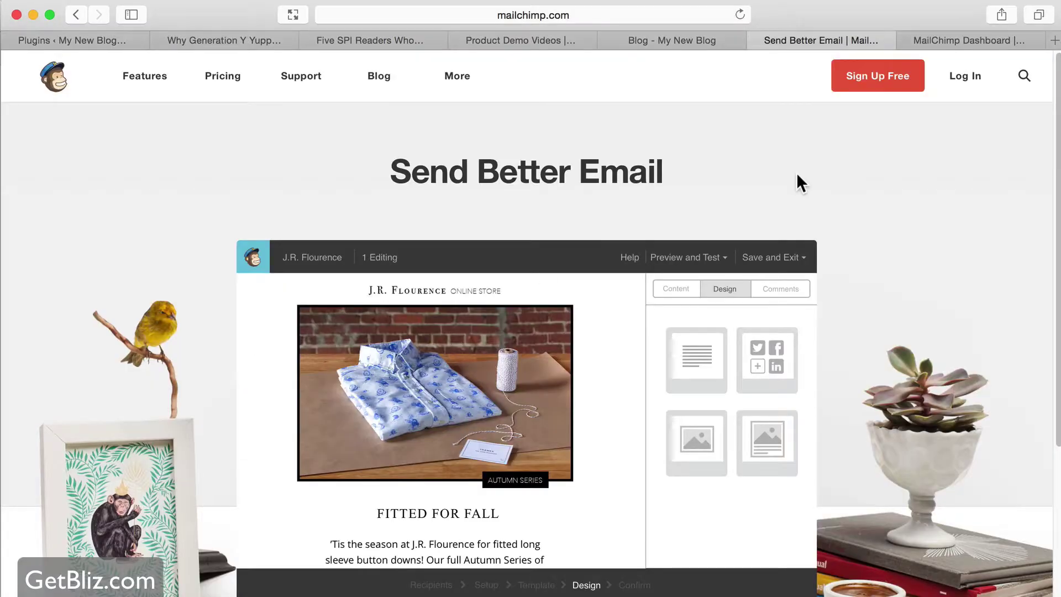
{"action": "left_click", "coordinate": [961, 41]}
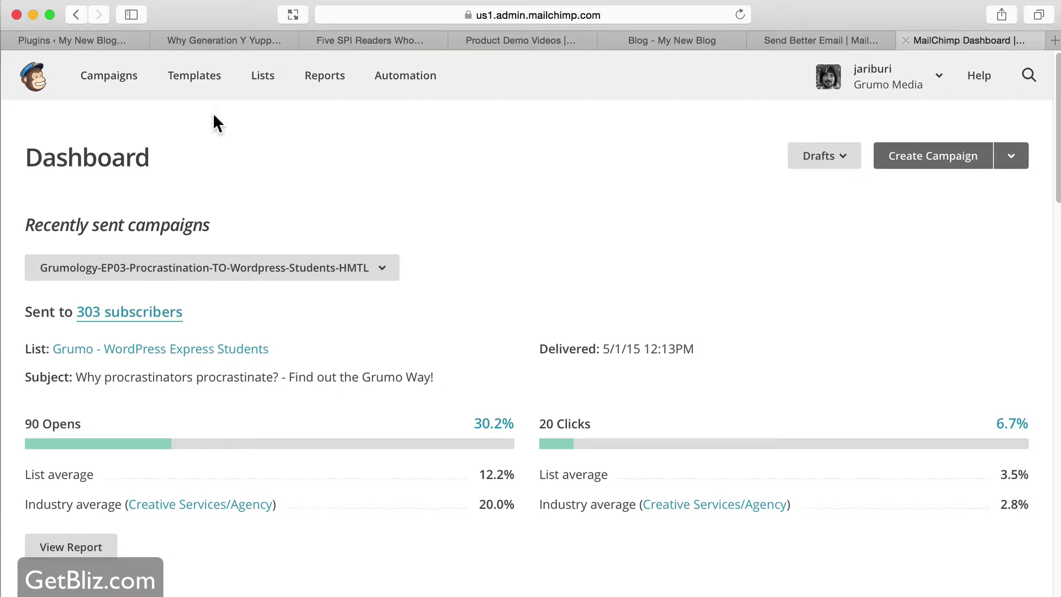
{"action": "left_click", "coordinate": [264, 77]}
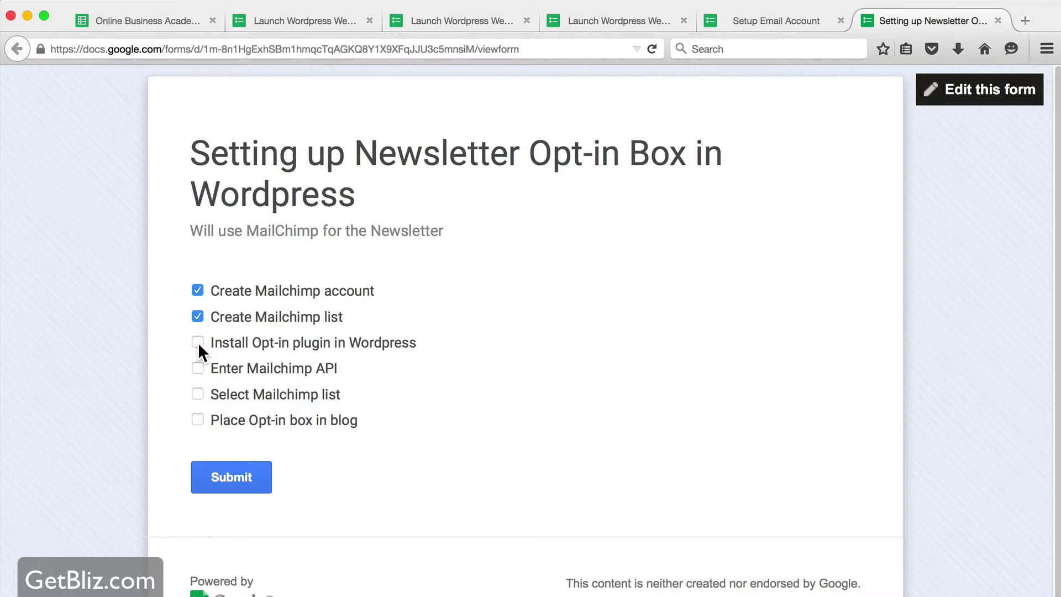
Tick 'Install Opt-in plugin in Wordpress' on the Google Forms checklist.
{"action": "left_click", "coordinate": [197, 343]}
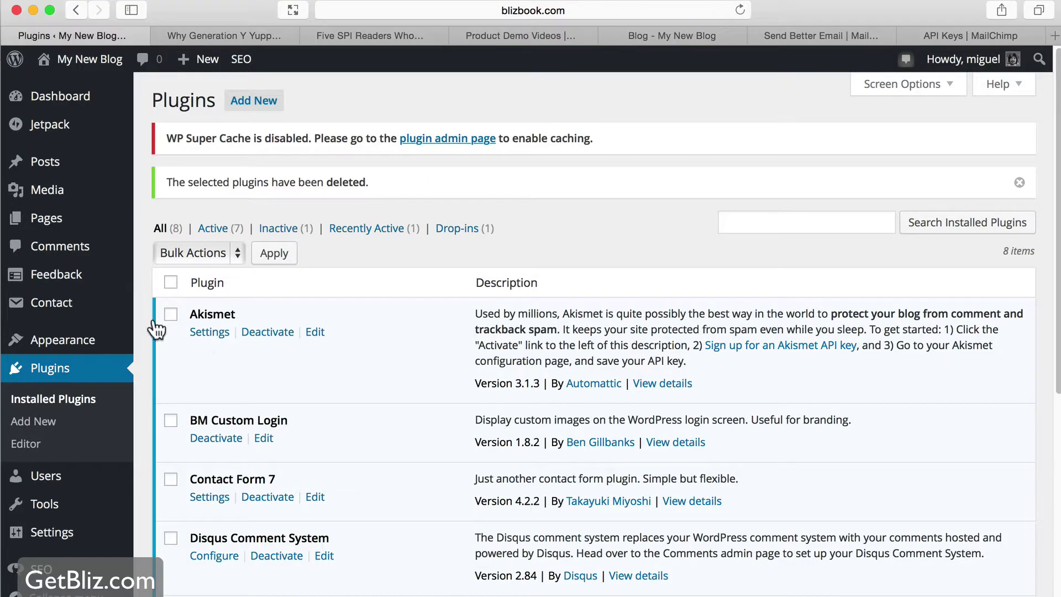
Search 'optin cat' under Plugins > Add New, then install and activate MailChimp Forms by Optin Cat 1.3.8.
{"action": "left_click", "coordinate": [38, 424]}
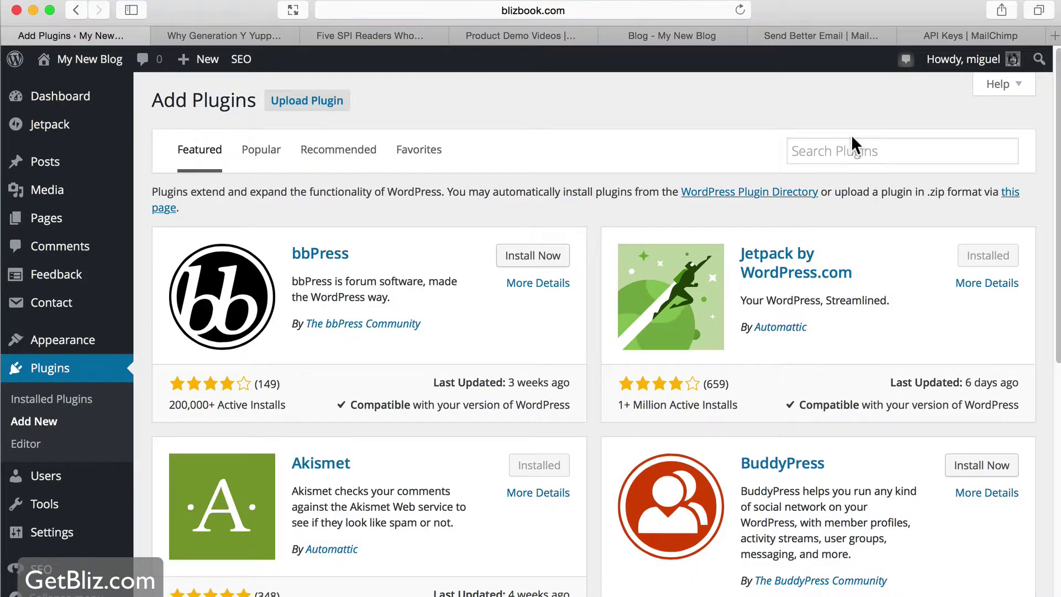
{"action": "left_click", "coordinate": [858, 151]}
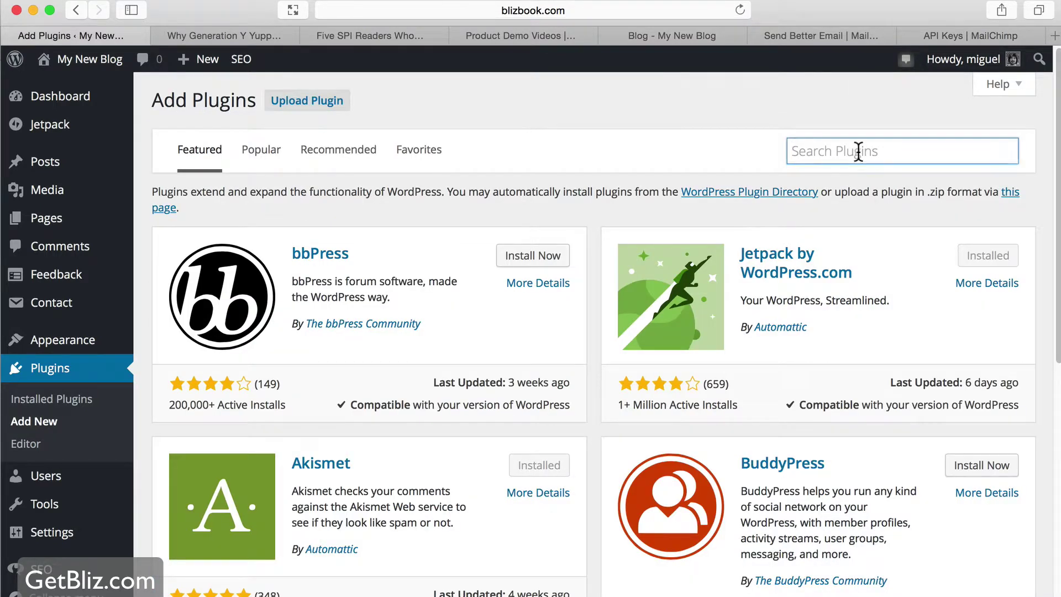
{"action": "type", "text": "o"}
{"action": "key", "text": "Down"}
{"action": "key", "text": "Down"}
{"action": "key", "text": "Down"}
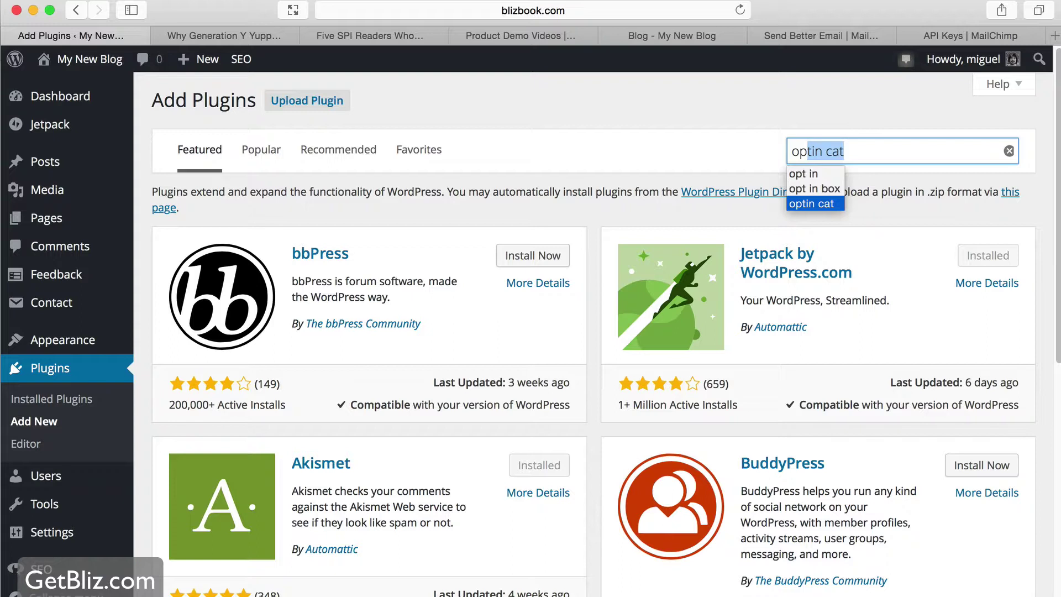
{"action": "key", "text": "Return"}
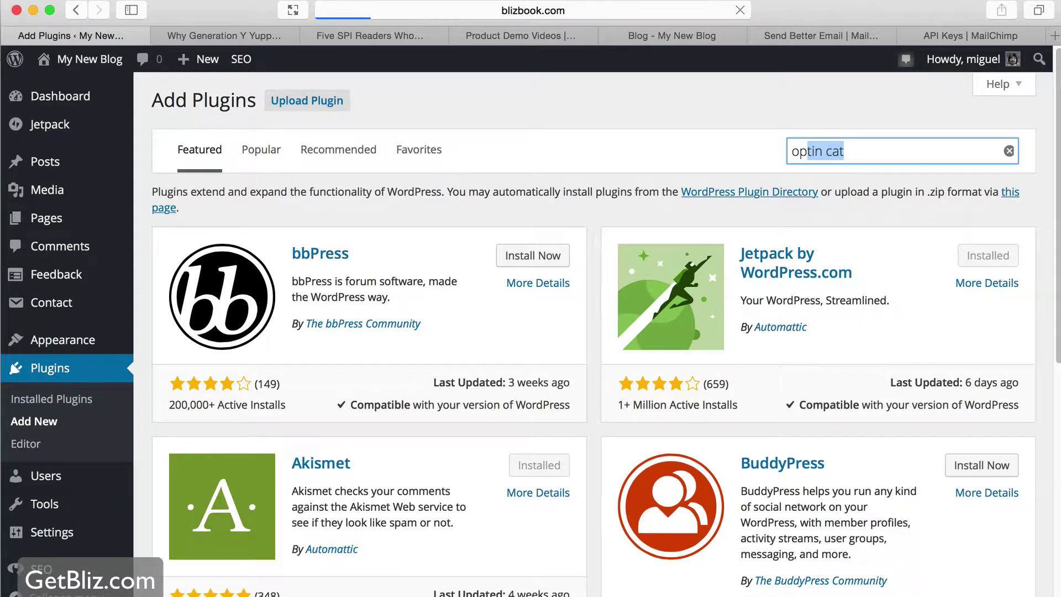
{"action": "scroll", "coordinate": [780, 434], "scroll_direction": "down", "scroll_amount": 3}
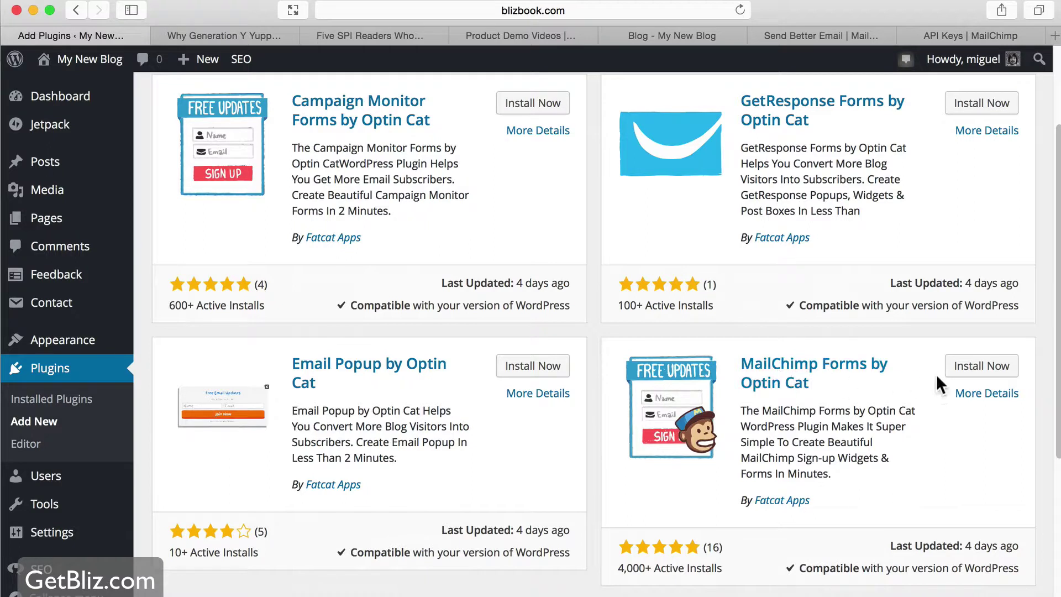
{"action": "left_click", "coordinate": [964, 365]}
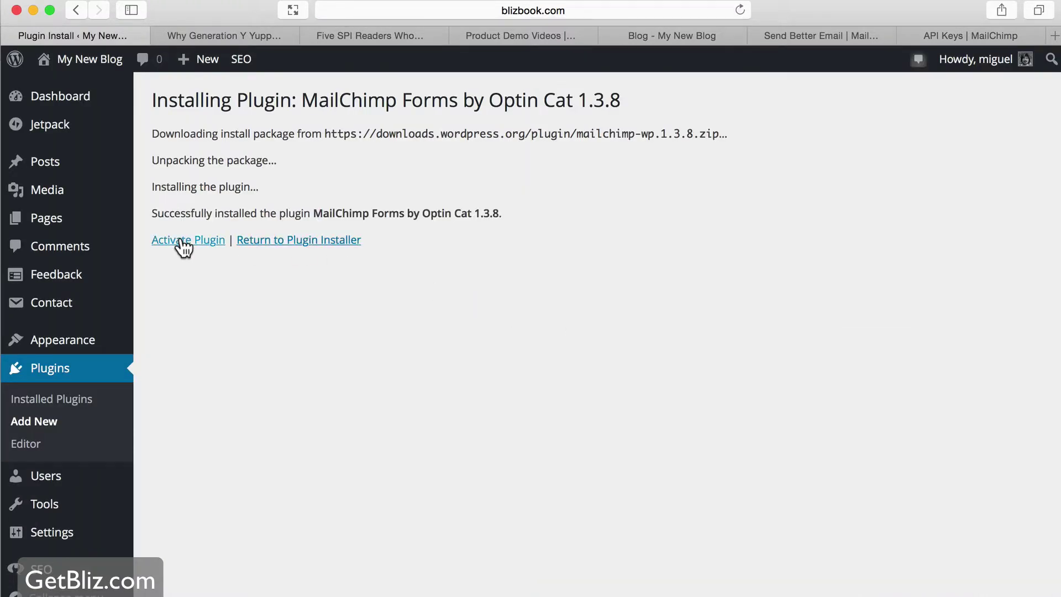
{"action": "left_click", "coordinate": [182, 243]}
{"action": "scroll", "coordinate": [94, 469], "scroll_direction": "down", "scroll_amount": 3}
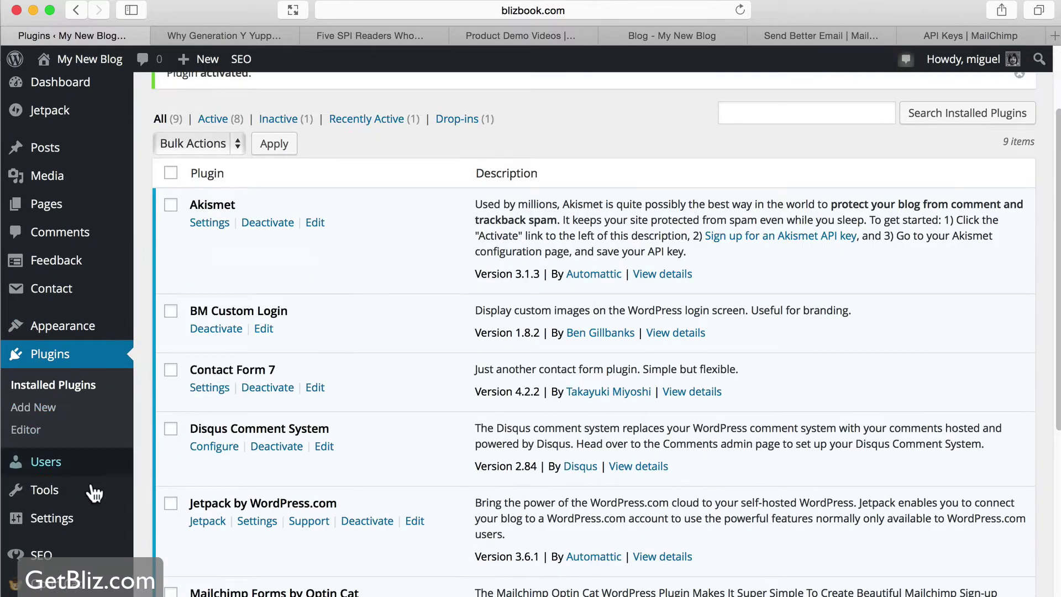
Create a new Optin Cat sidebar-widget form named 'Sidebar' and save it.
{"action": "mouse_move", "coordinate": [62, 590]}
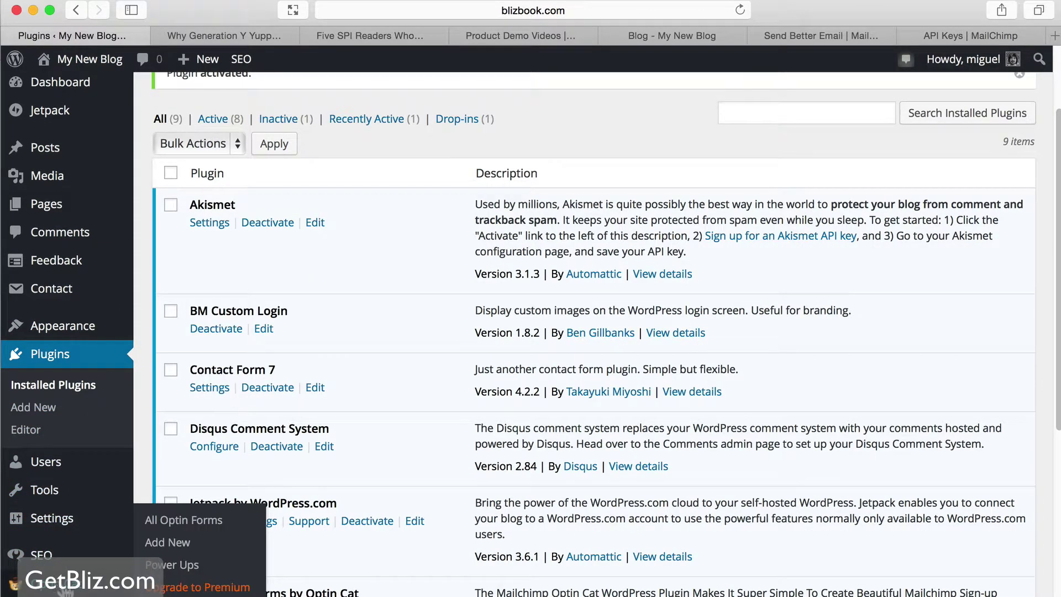
{"action": "left_click", "coordinate": [185, 521]}
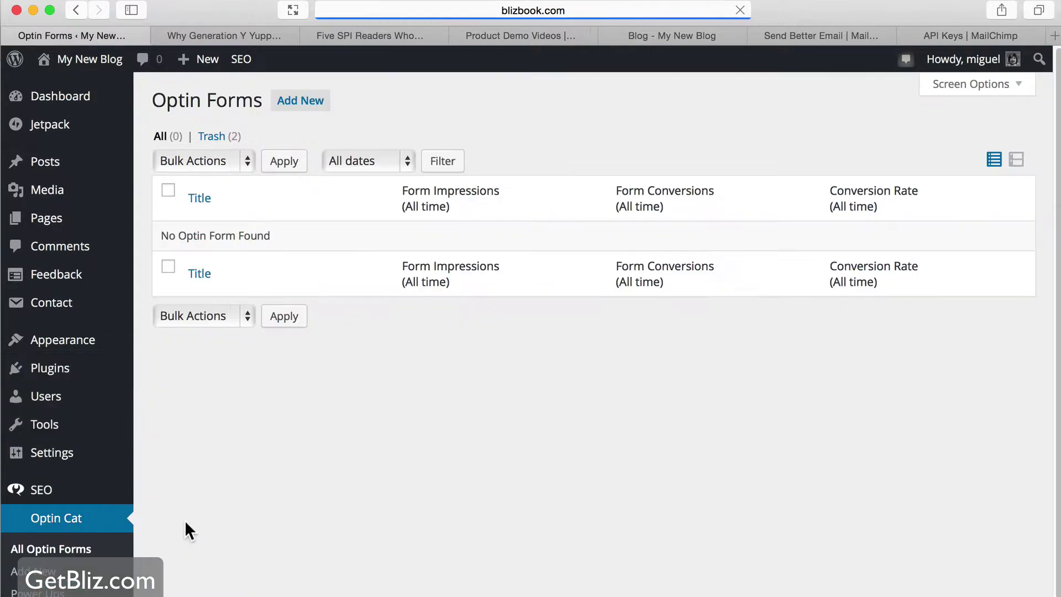
{"action": "left_click", "coordinate": [306, 93]}
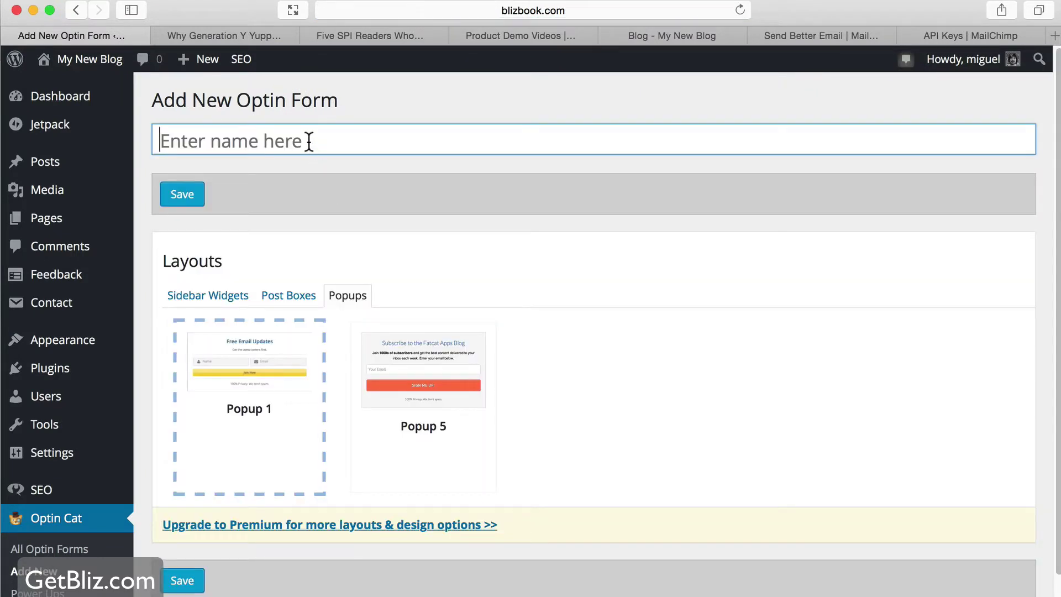
{"action": "left_click", "coordinate": [308, 141]}
{"action": "type", "text": "Side"}
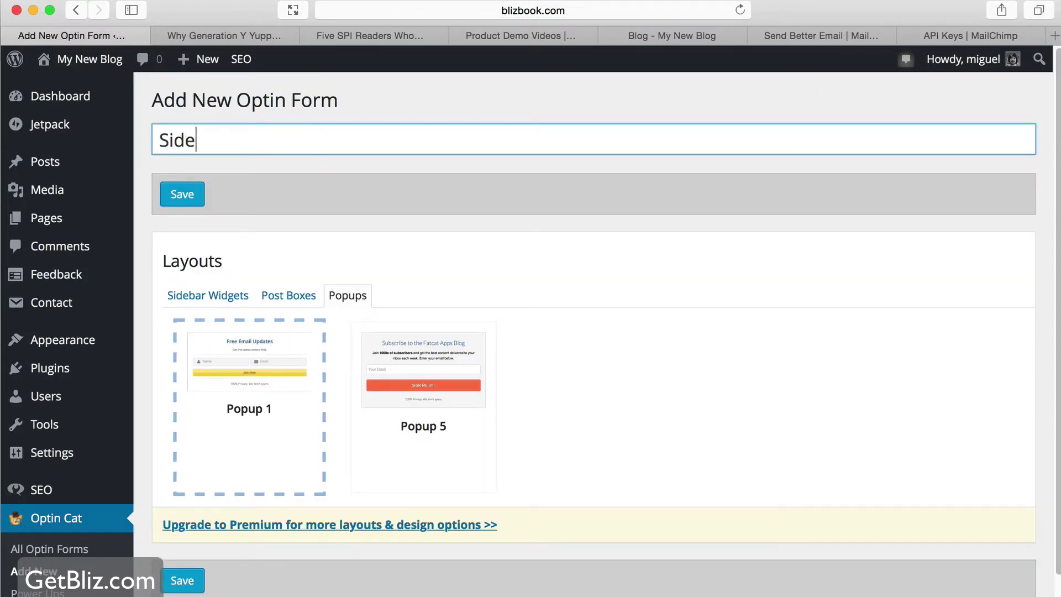
{"action": "type", "text": "bar"}
{"action": "left_click", "coordinate": [210, 295]}
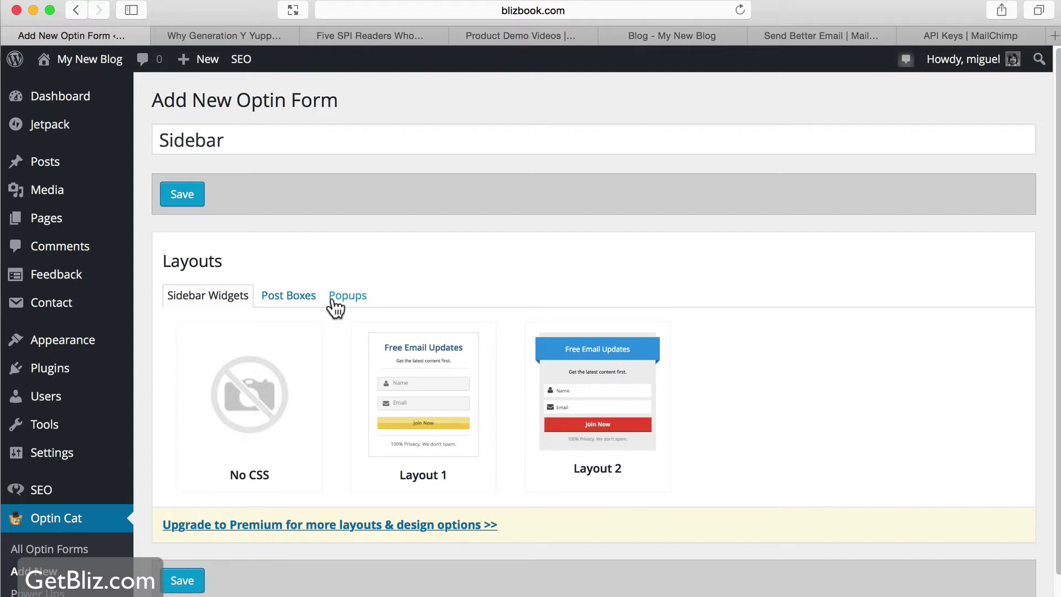
{"action": "left_click", "coordinate": [672, 35]}
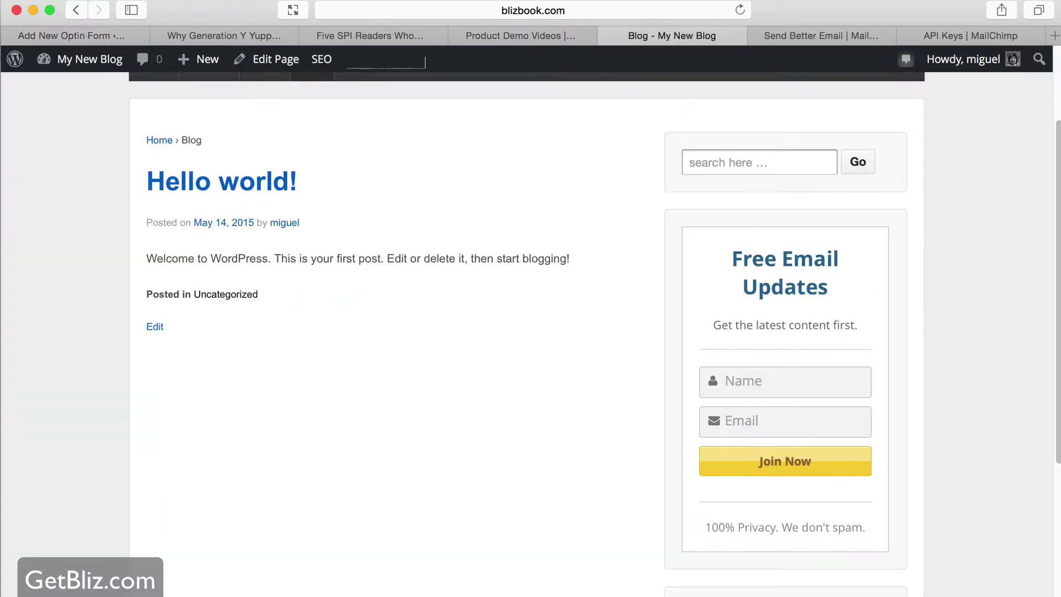
{"action": "left_click", "coordinate": [90, 33]}
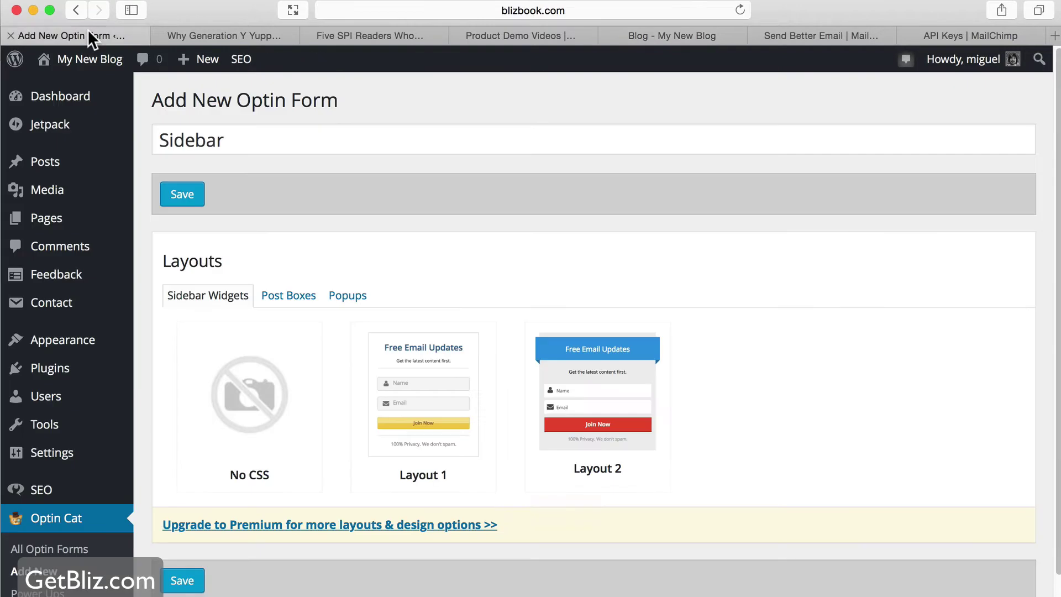
{"action": "left_click", "coordinate": [193, 192]}
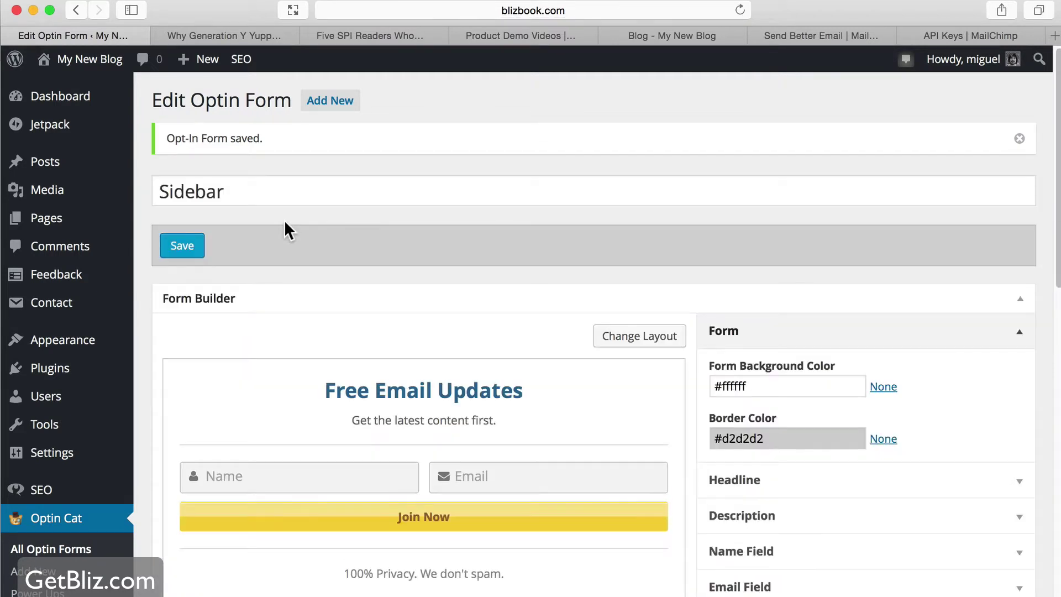
Switch the Sidebar form's layout to Layout 1 and scroll down to the MailChimp API Key field.
{"action": "scroll", "coordinate": [286, 222], "scroll_direction": "down", "scroll_amount": 1}
{"action": "scroll", "coordinate": [287, 221], "scroll_direction": "down", "scroll_amount": 10}
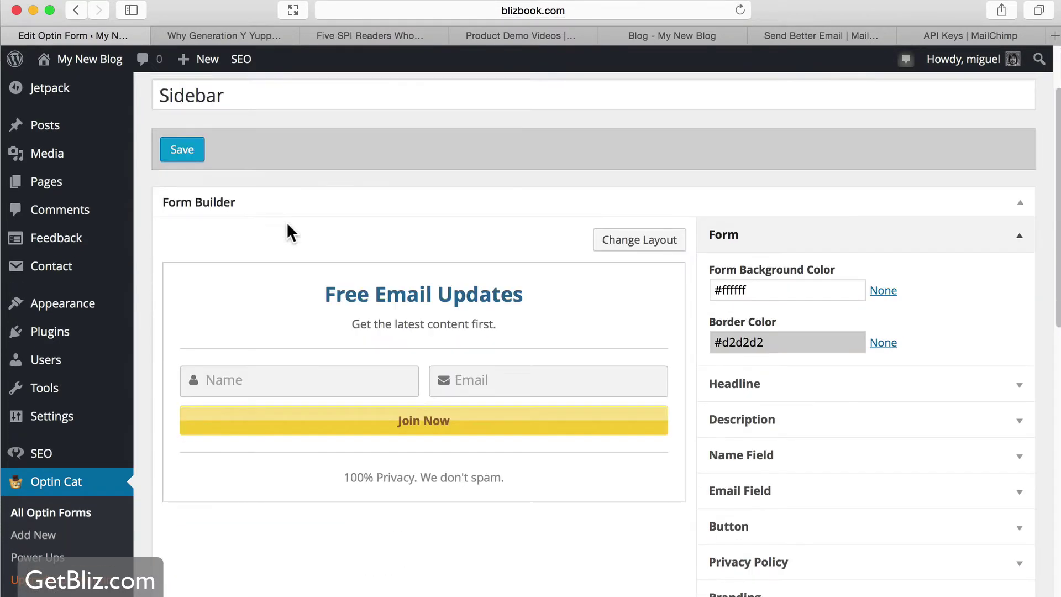
{"action": "scroll", "coordinate": [448, 261], "scroll_direction": "up", "scroll_amount": 4}
{"action": "left_click", "coordinate": [650, 165]}
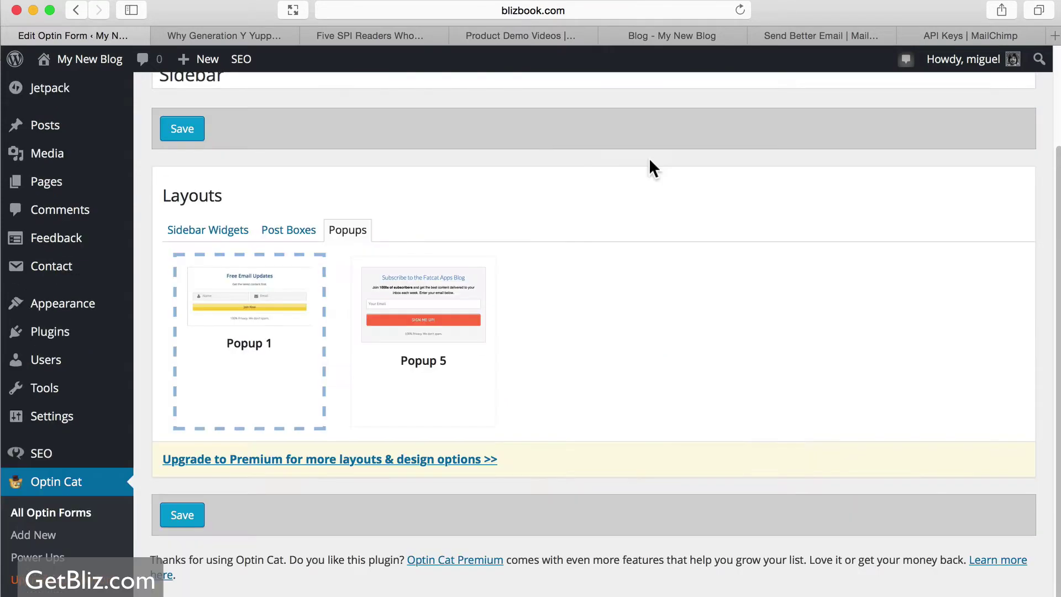
{"action": "left_click", "coordinate": [191, 231]}
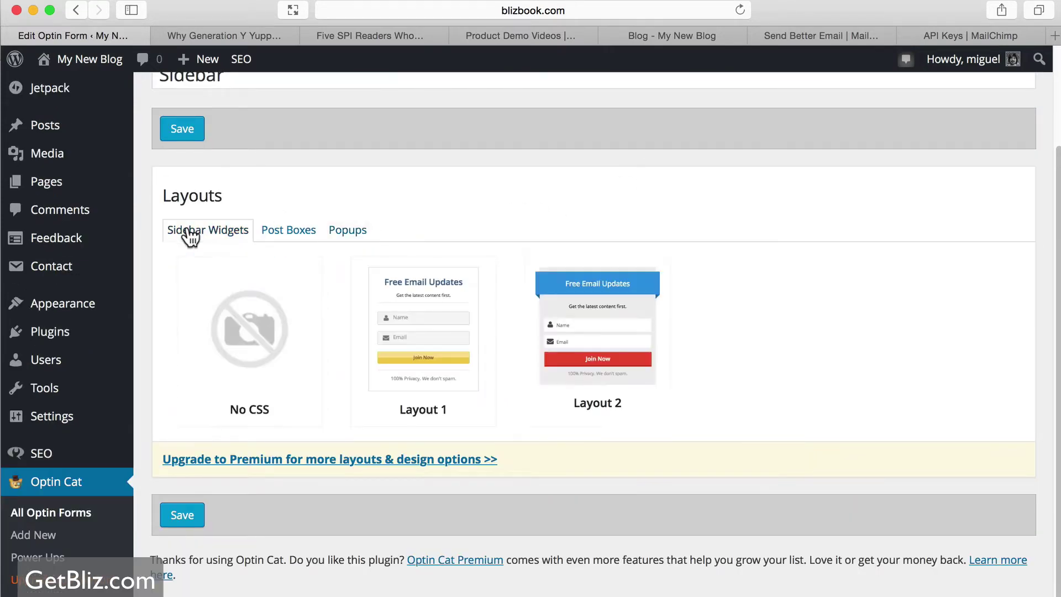
{"action": "left_click", "coordinate": [428, 303]}
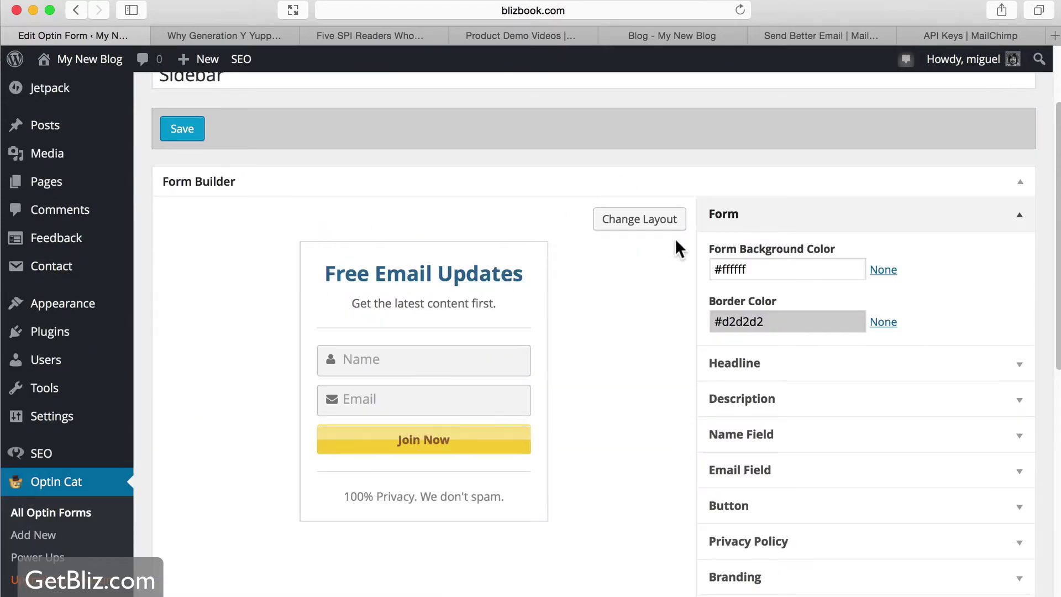
{"action": "scroll", "coordinate": [834, 261], "scroll_direction": "down", "scroll_amount": 3}
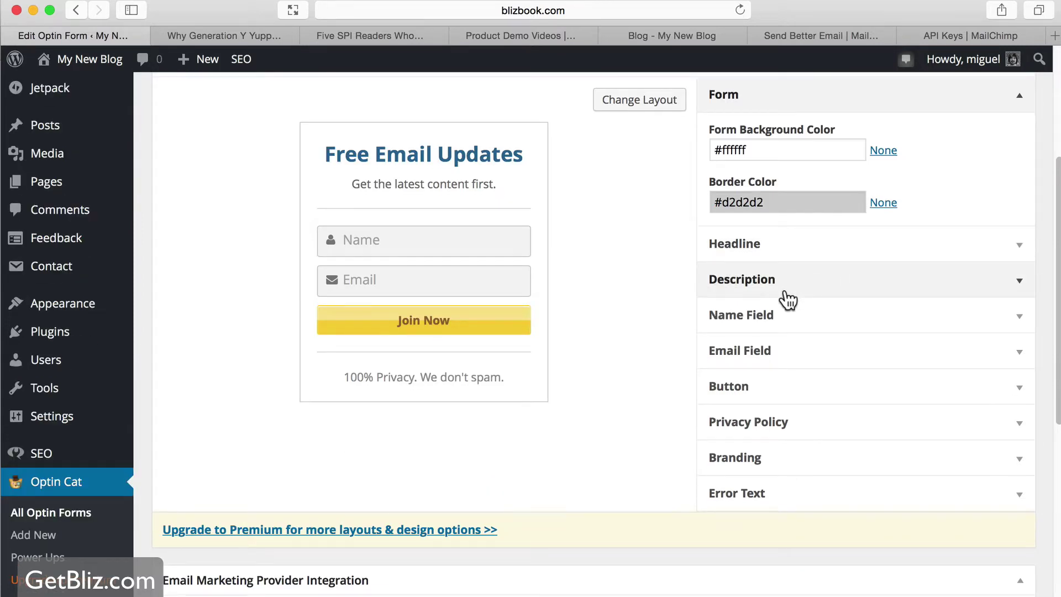
{"action": "scroll", "coordinate": [575, 185], "scroll_direction": "down", "scroll_amount": 4}
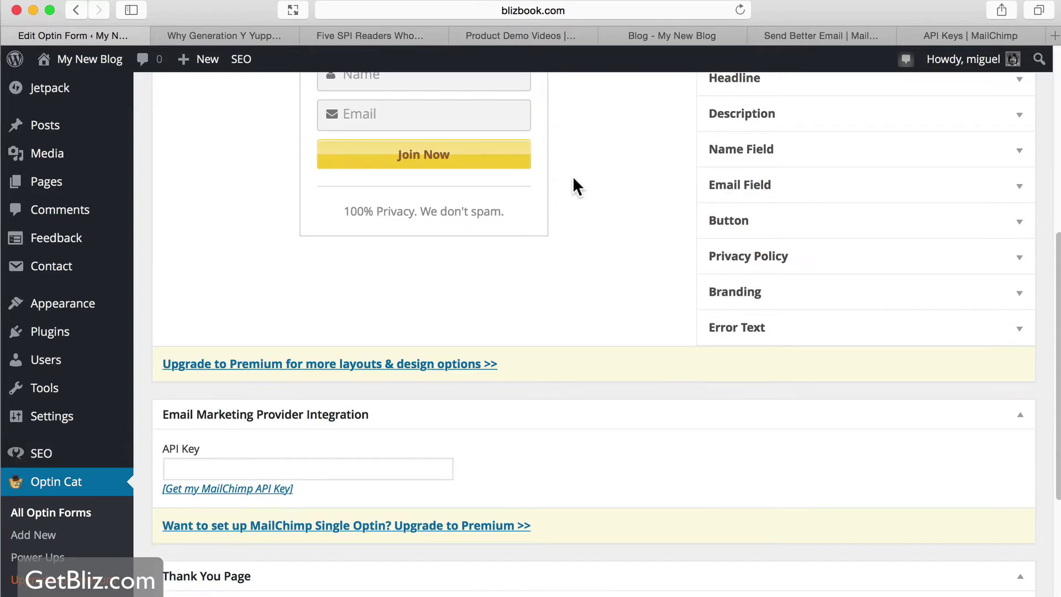
{"action": "scroll", "coordinate": [573, 179], "scroll_direction": "down", "scroll_amount": 2}
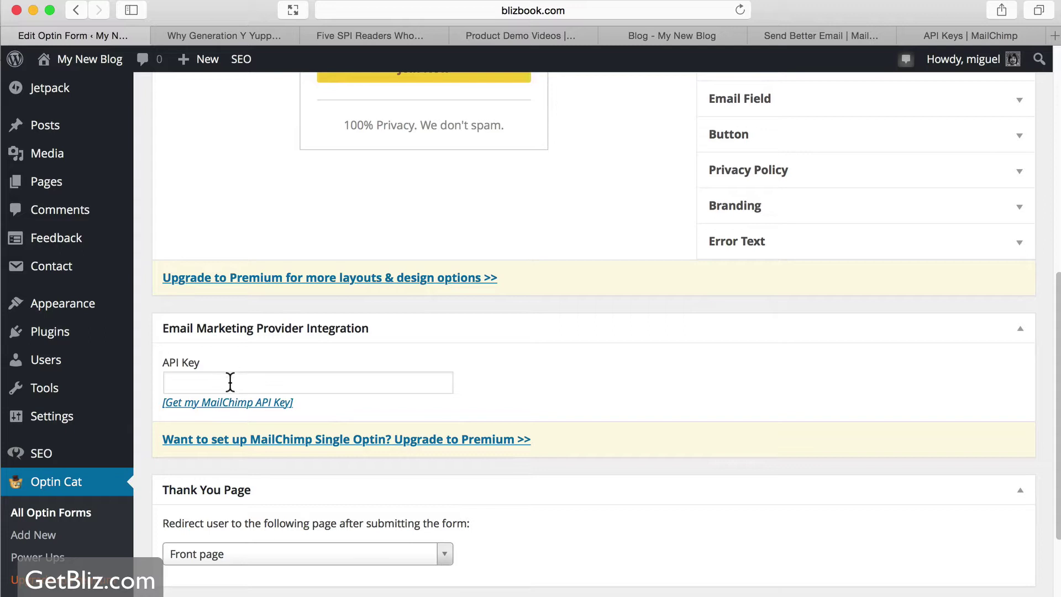
Go to MailChimp Profile > Extras > API keys and select the existing key created Apr 02, 2011.
{"action": "left_click", "coordinate": [960, 37]}
{"action": "scroll", "coordinate": [928, 132], "scroll_direction": "up", "scroll_amount": 5}
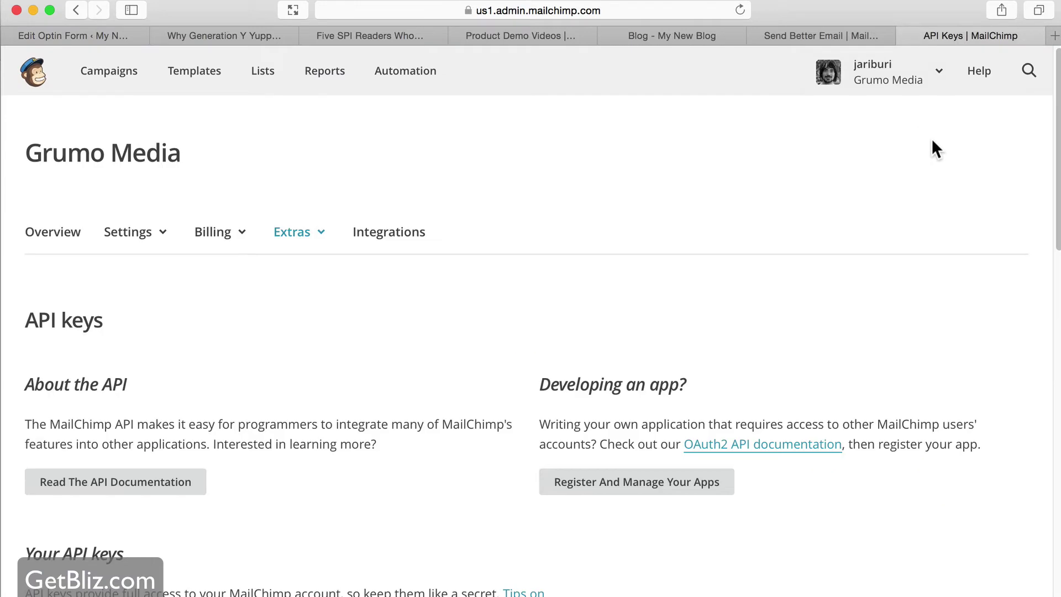
{"action": "left_click", "coordinate": [938, 82]}
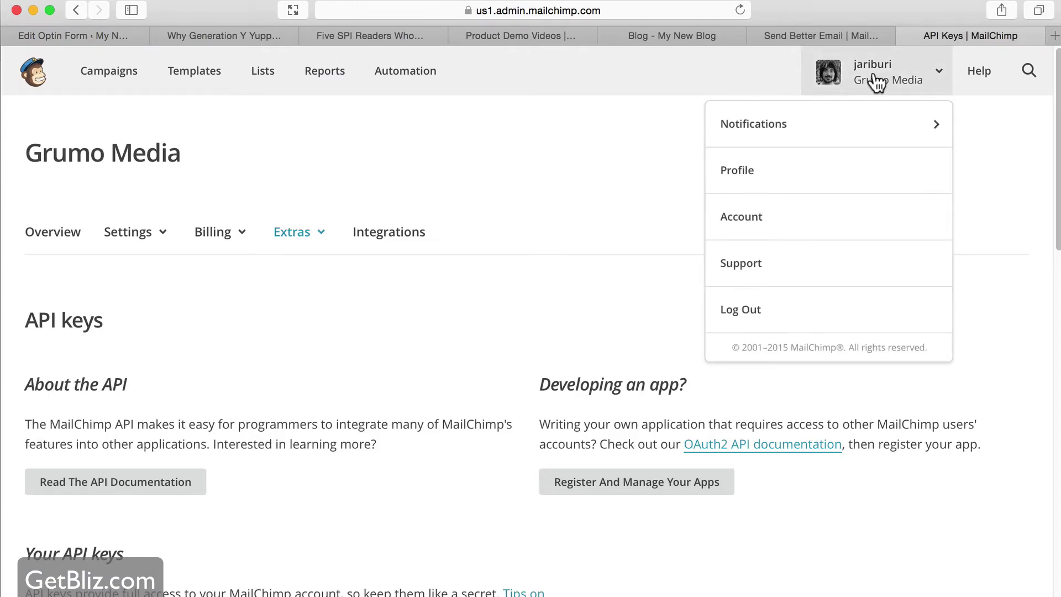
{"action": "left_click", "coordinate": [750, 169]}
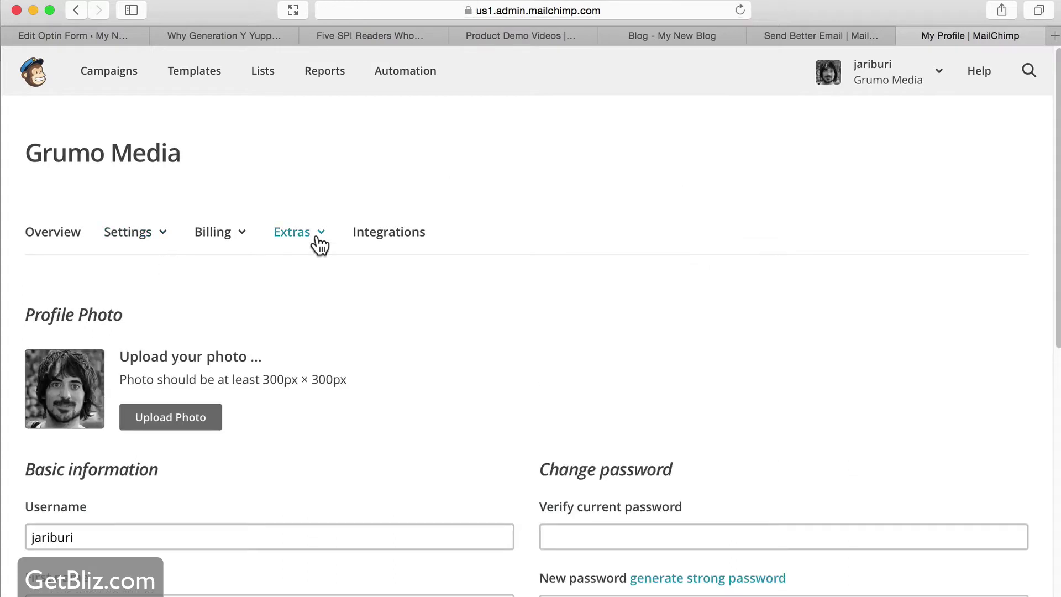
{"action": "left_click", "coordinate": [317, 234]}
{"action": "left_click", "coordinate": [309, 348]}
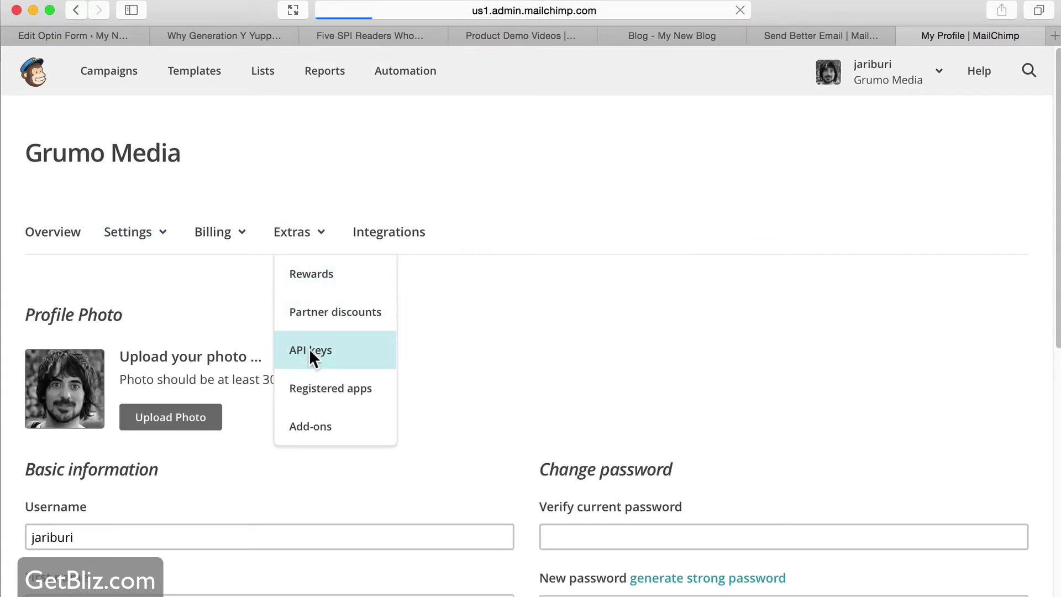
{"action": "scroll", "coordinate": [525, 270], "scroll_direction": "down", "scroll_amount": 8}
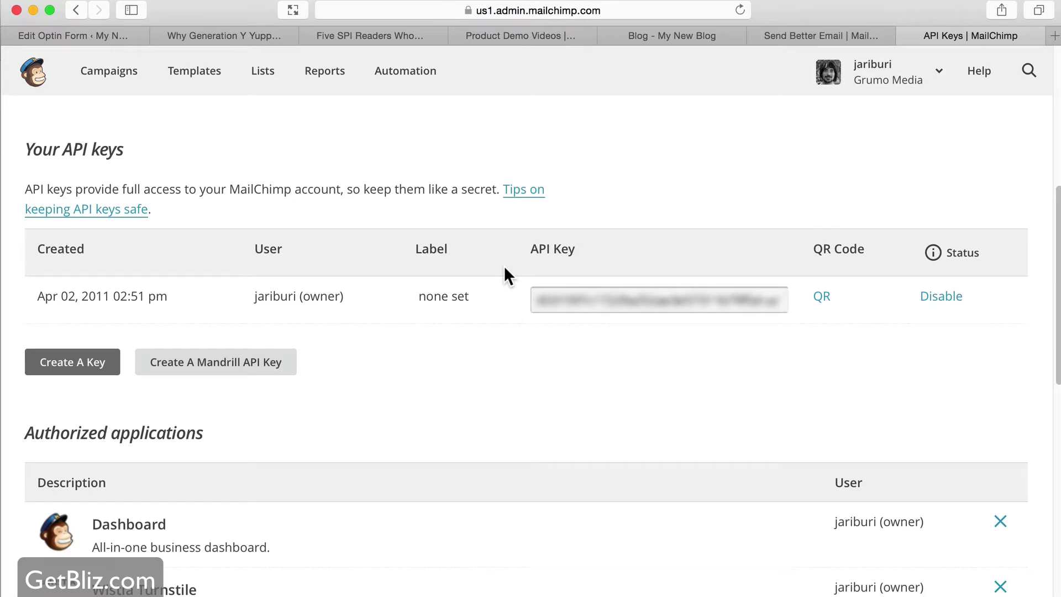
{"action": "scroll", "coordinate": [503, 265], "scroll_direction": "down", "scroll_amount": 3}
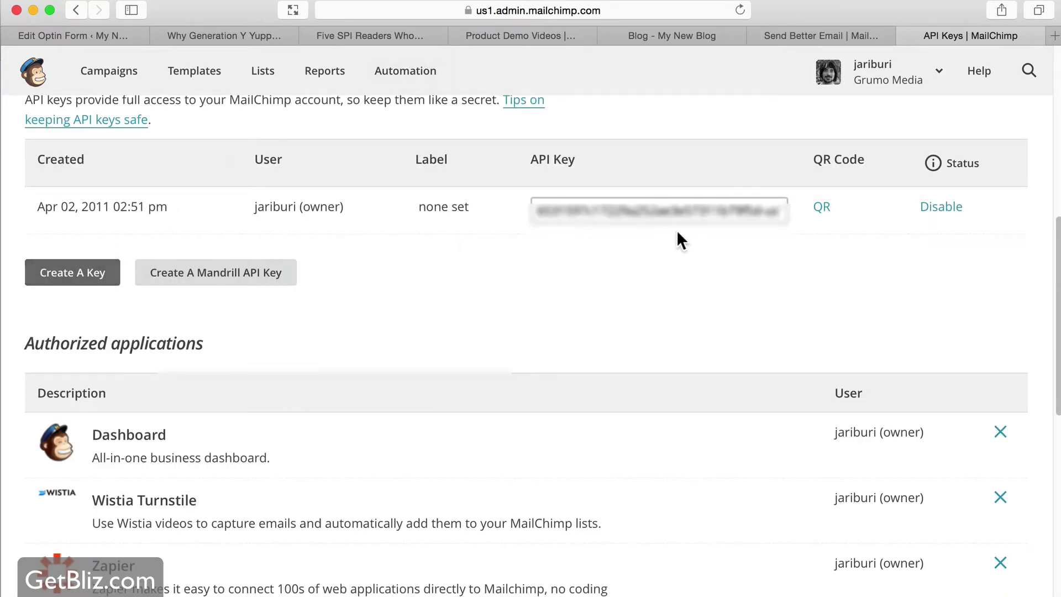
{"action": "left_click", "coordinate": [635, 214]}
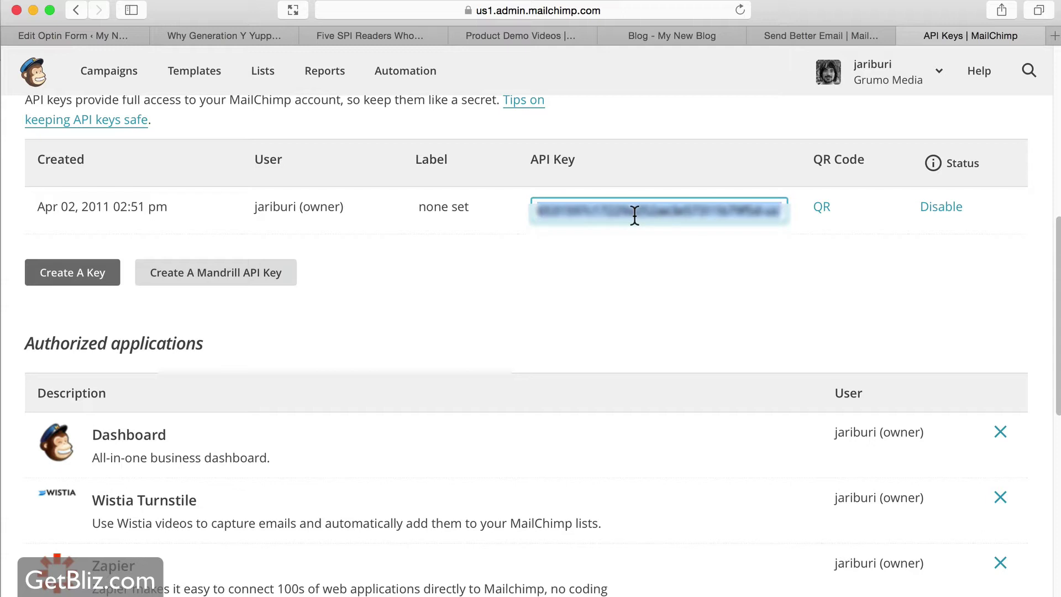
Paste the MailChimp API key into the Sidebar form and choose the Grumo Web Visitors list.
{"action": "left_click", "coordinate": [102, 33]}
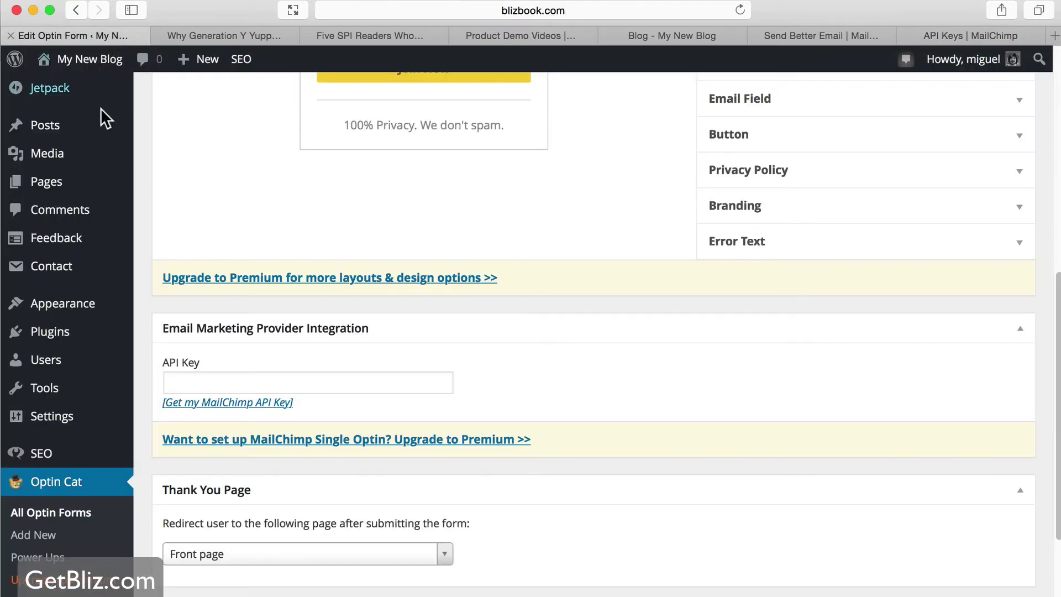
{"action": "left_click", "coordinate": [239, 383]}
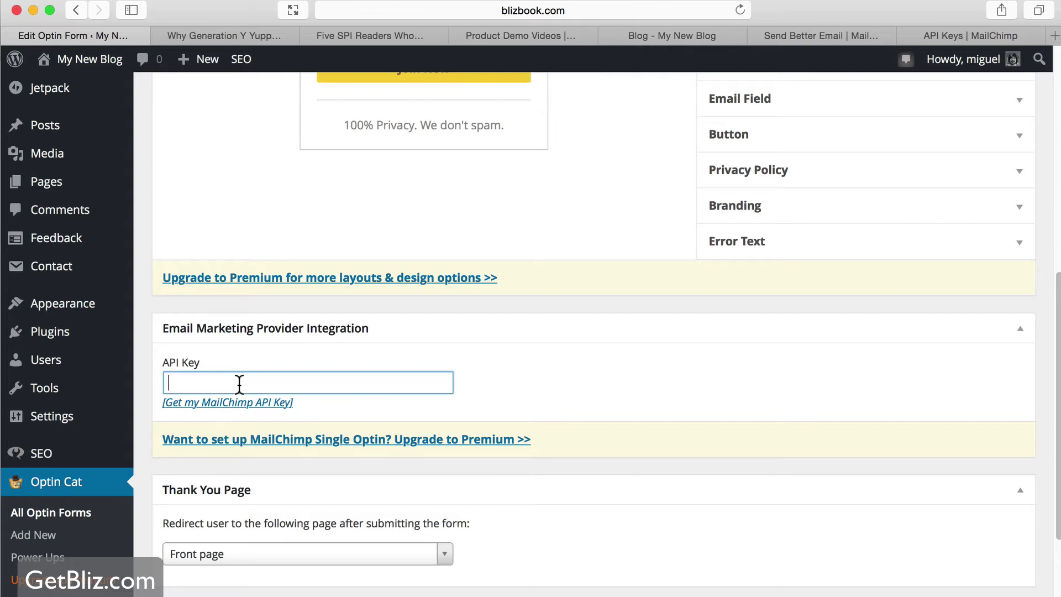
{"action": "key", "text": "super+v"}
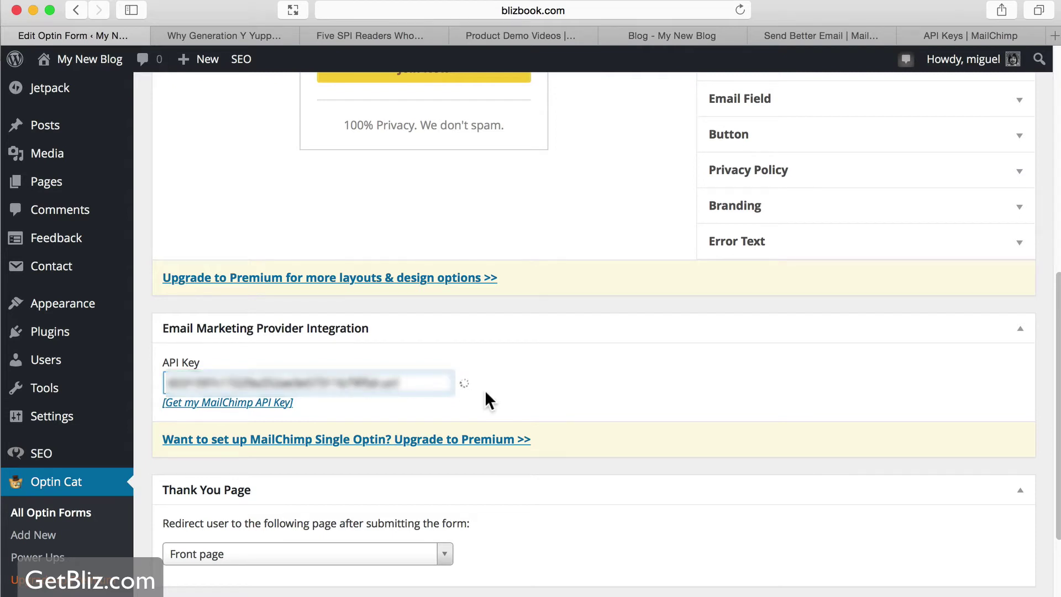
{"action": "scroll", "coordinate": [485, 389], "scroll_direction": "down", "scroll_amount": 1}
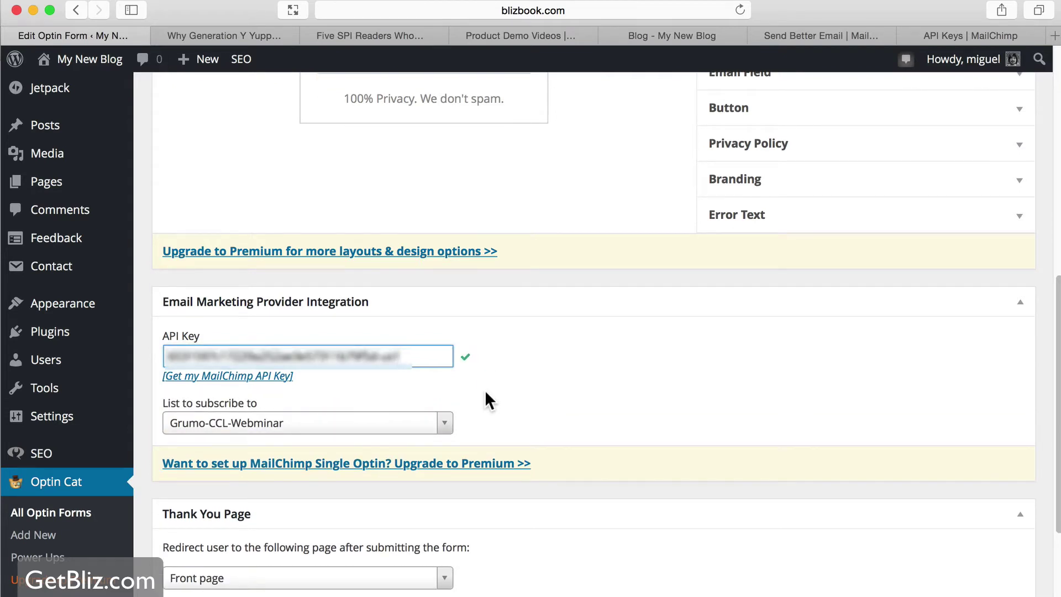
{"action": "left_click", "coordinate": [443, 429]}
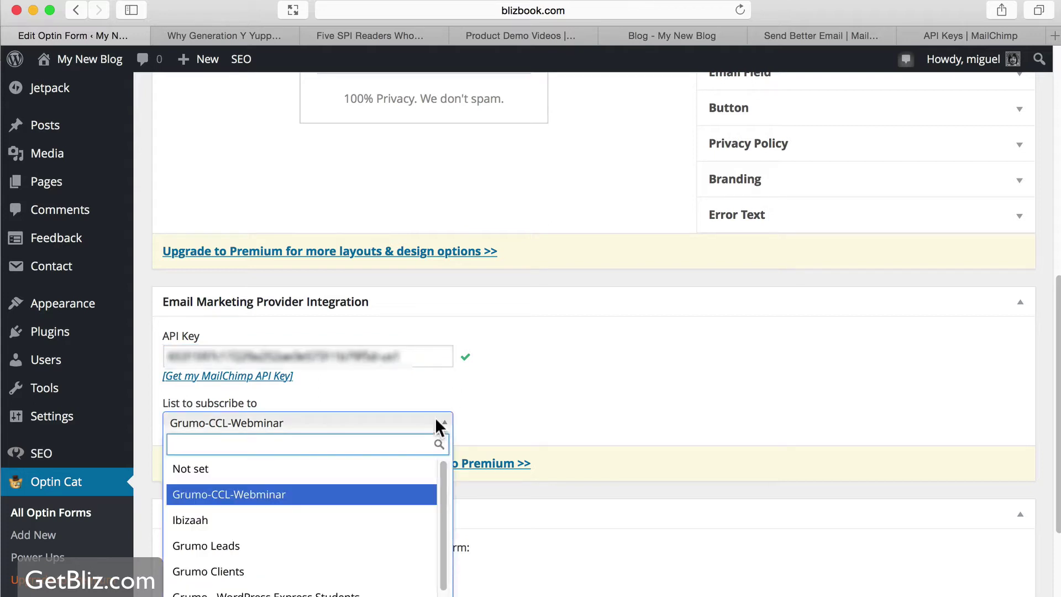
{"action": "scroll", "coordinate": [349, 511], "scroll_direction": "down", "scroll_amount": 1}
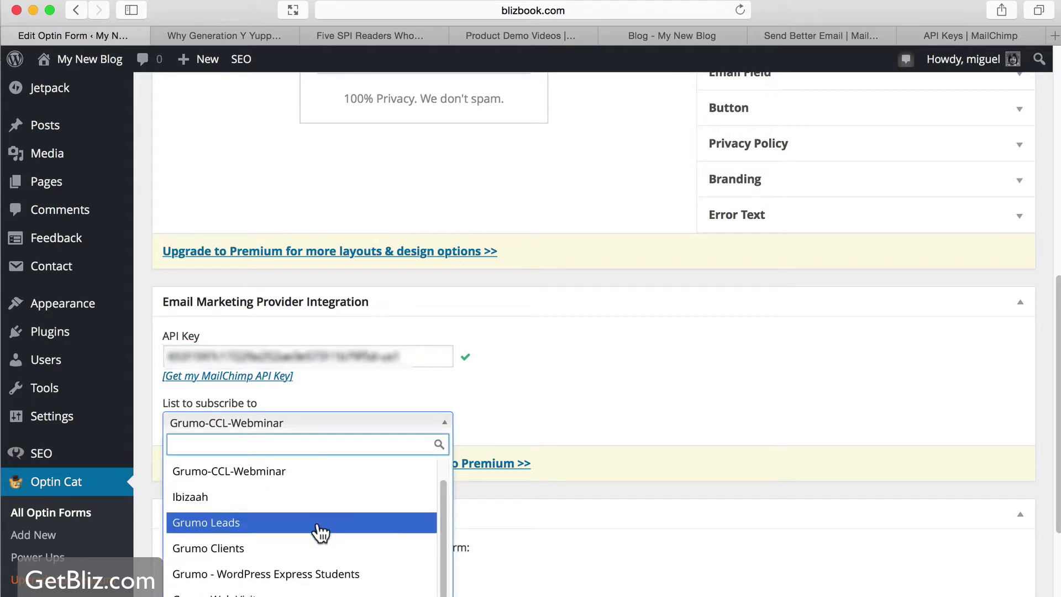
{"action": "scroll", "coordinate": [273, 590], "scroll_direction": "down", "scroll_amount": 1}
{"action": "left_click", "coordinate": [273, 584]}
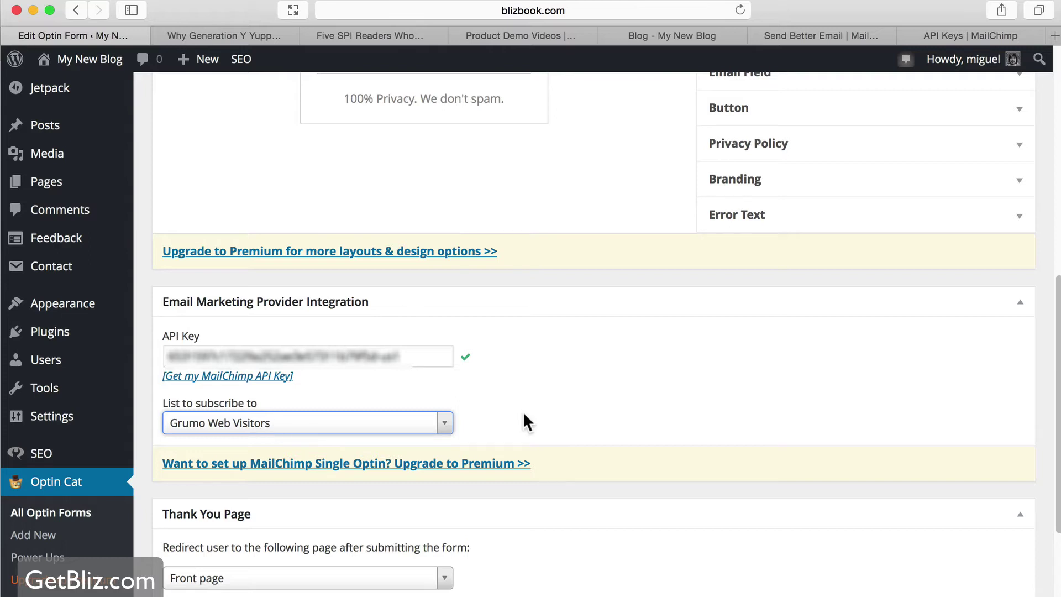
Set the Thank You Page redirect to Blog and save the Sidebar form.
{"action": "scroll", "coordinate": [523, 411], "scroll_direction": "down", "scroll_amount": 3}
{"action": "scroll", "coordinate": [522, 411], "scroll_direction": "down", "scroll_amount": 5}
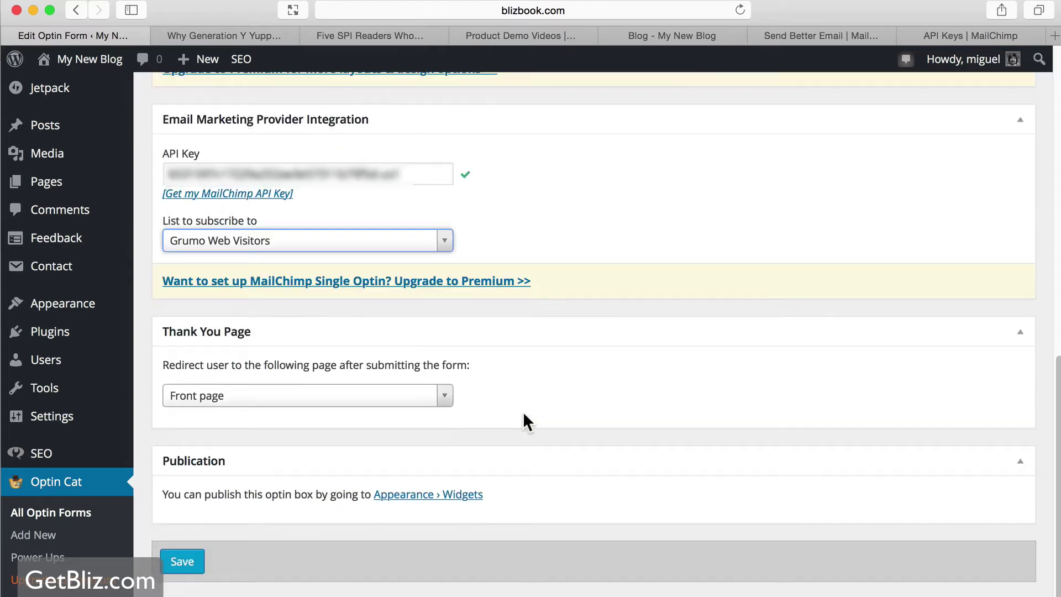
{"action": "left_click", "coordinate": [443, 396]}
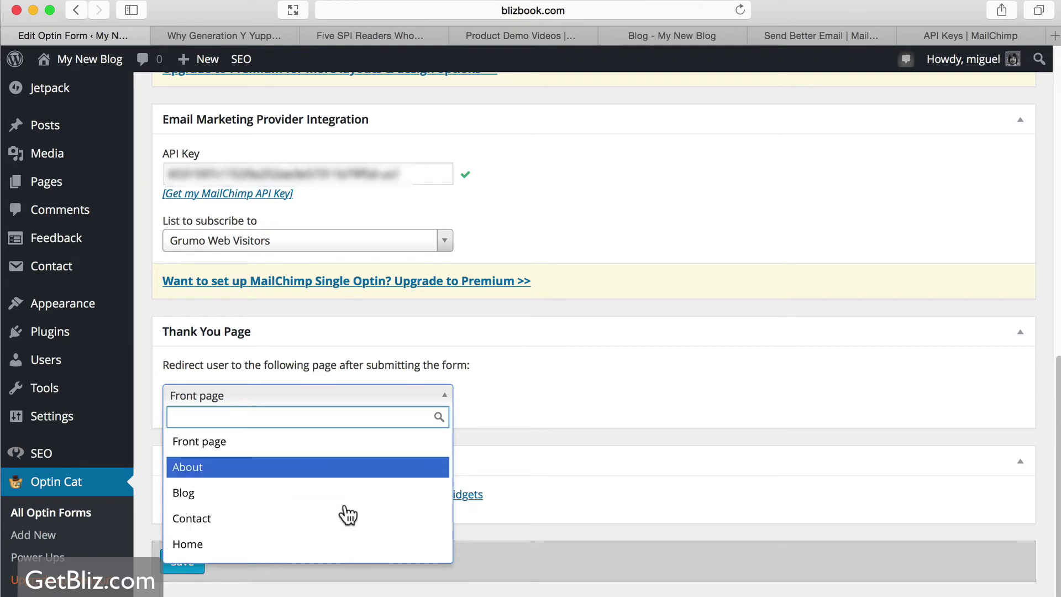
{"action": "left_click", "coordinate": [517, 397]}
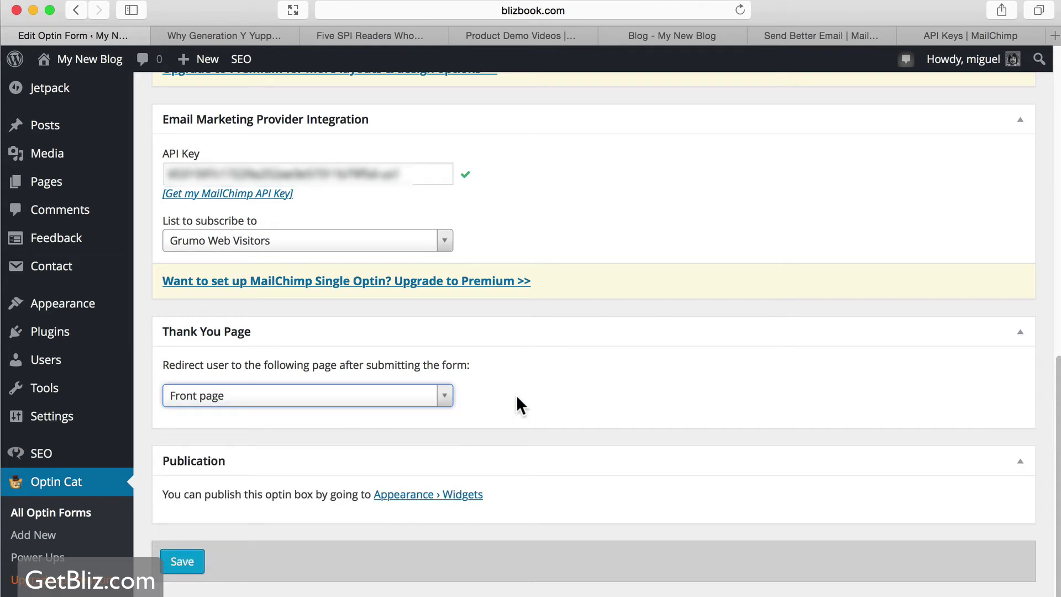
{"action": "left_click", "coordinate": [448, 397]}
{"action": "left_click", "coordinate": [281, 492]}
{"action": "left_click", "coordinate": [191, 561]}
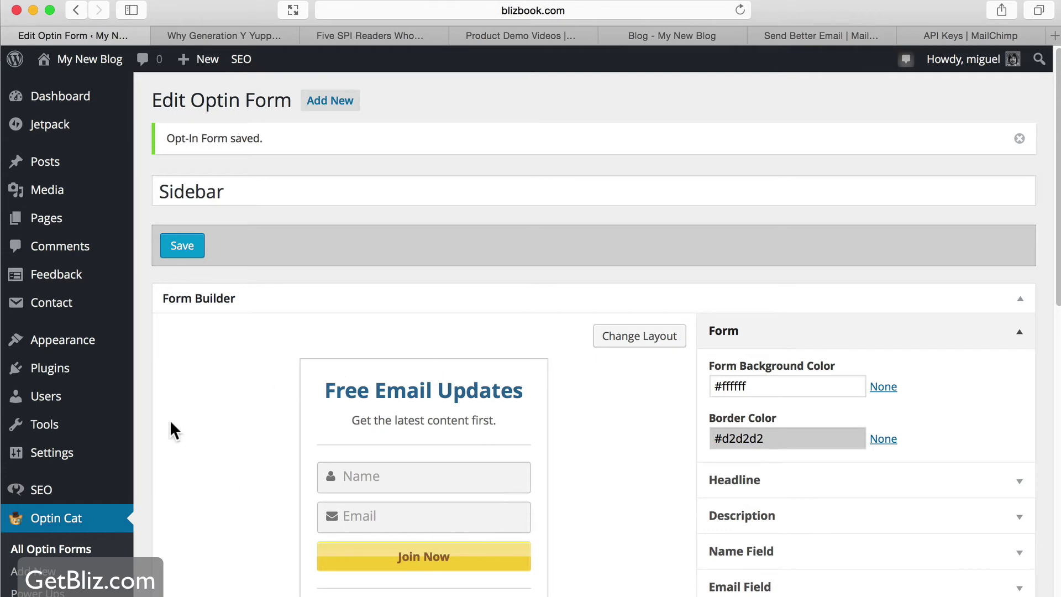
Drag the Optin Cat Sidebar Widget into Main Sidebar, set it to the Sidebar form, and save.
{"action": "mouse_move", "coordinate": [93, 349]}
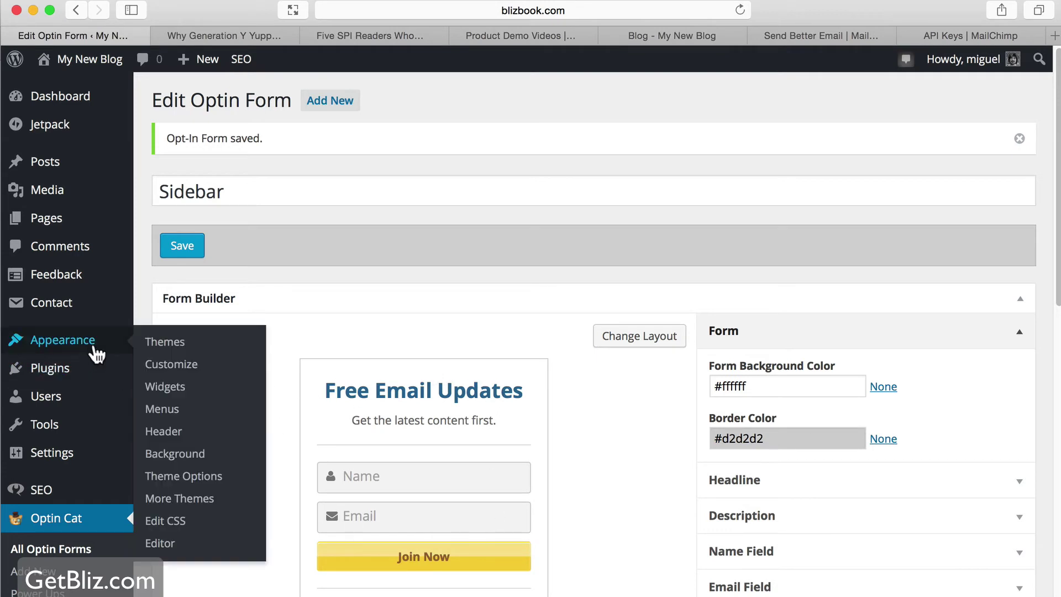
{"action": "left_click", "coordinate": [172, 392]}
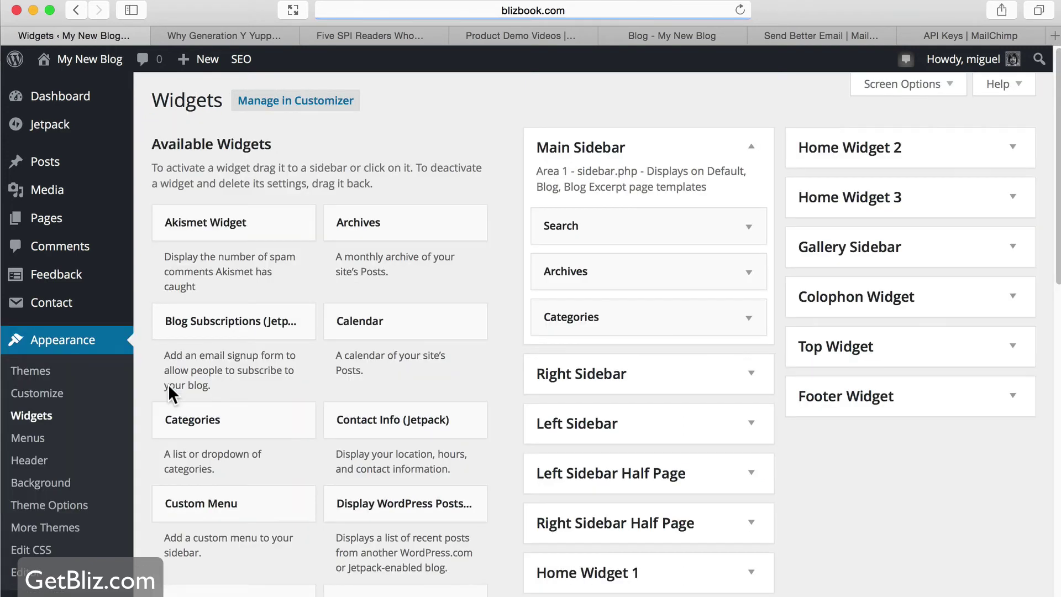
{"action": "scroll", "coordinate": [385, 390], "scroll_direction": "down", "scroll_amount": 3}
{"action": "scroll", "coordinate": [385, 389], "scroll_direction": "down", "scroll_amount": 3}
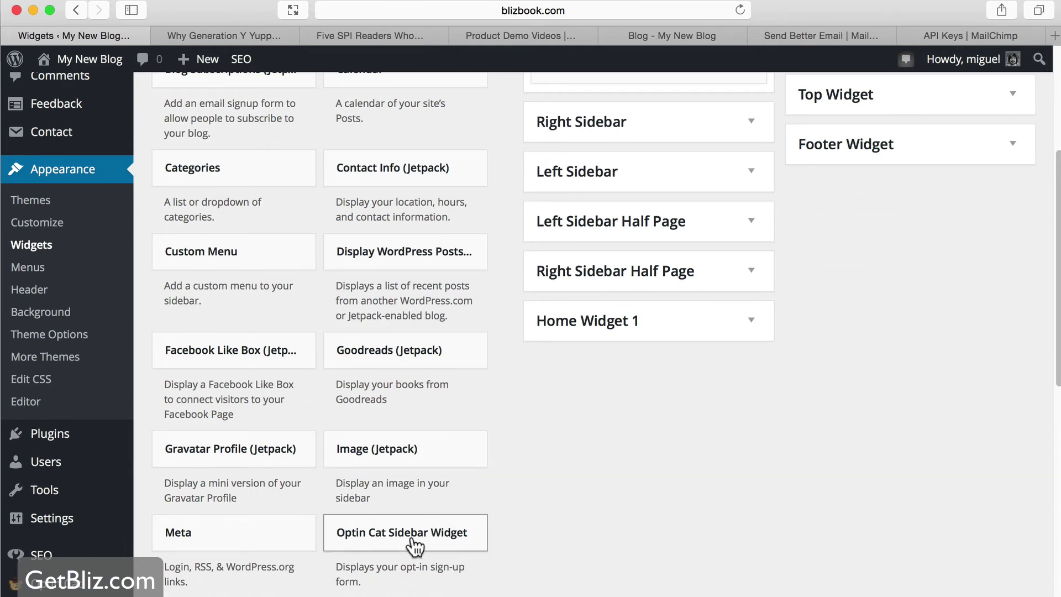
{"action": "left_click_drag", "start_coordinate": [414, 547], "coordinate": [631, 277]}
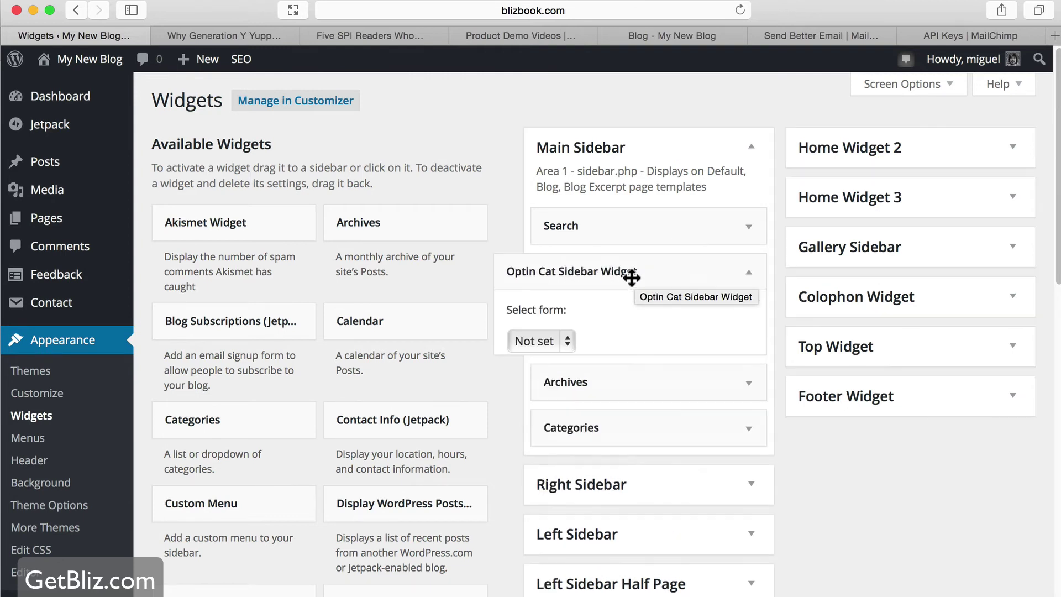
{"action": "left_click", "coordinate": [563, 341]}
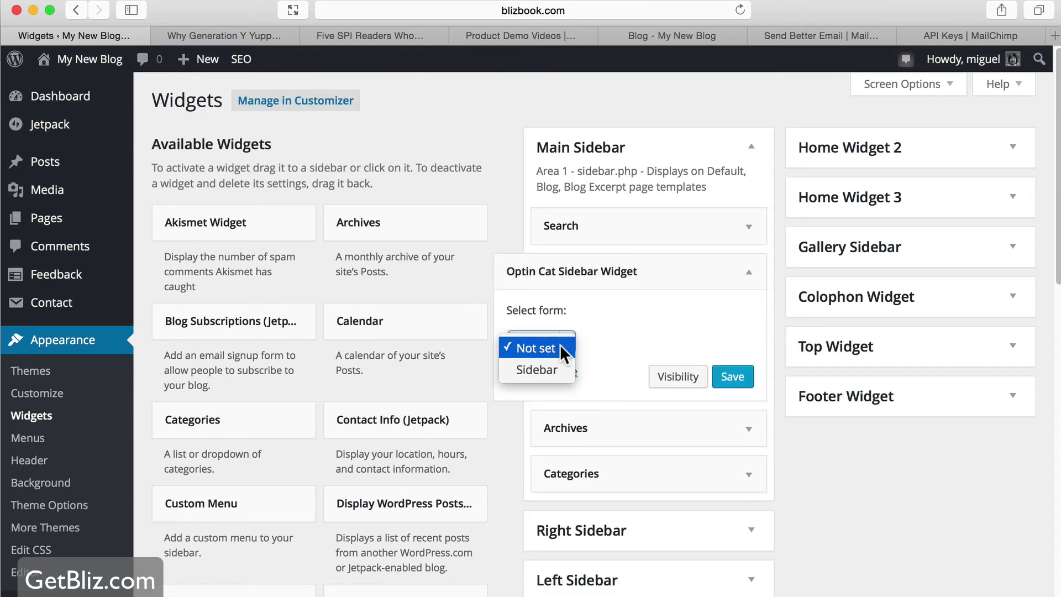
{"action": "left_click", "coordinate": [553, 366]}
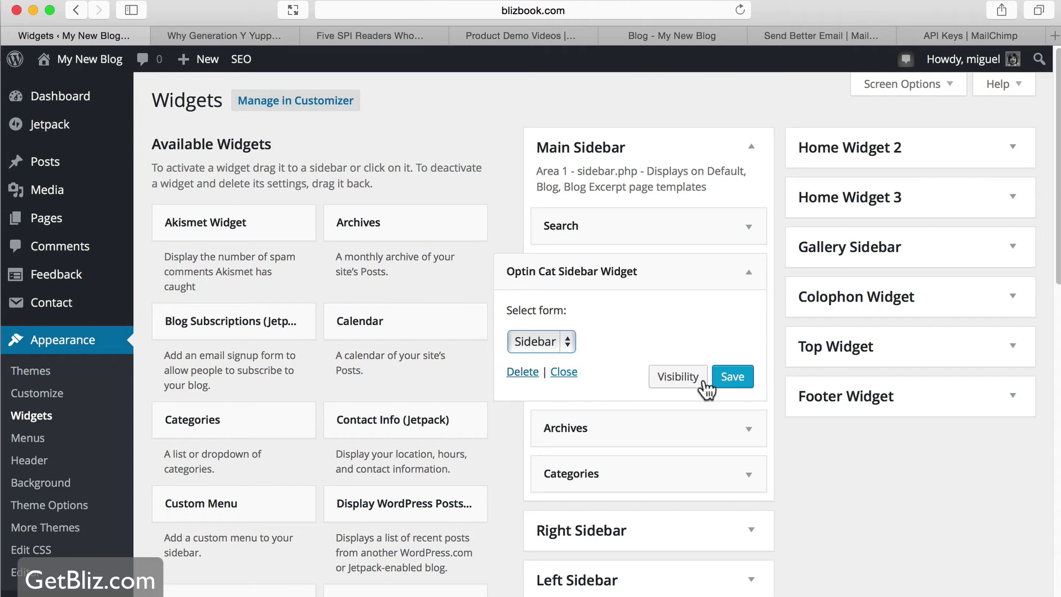
{"action": "left_click", "coordinate": [732, 379]}
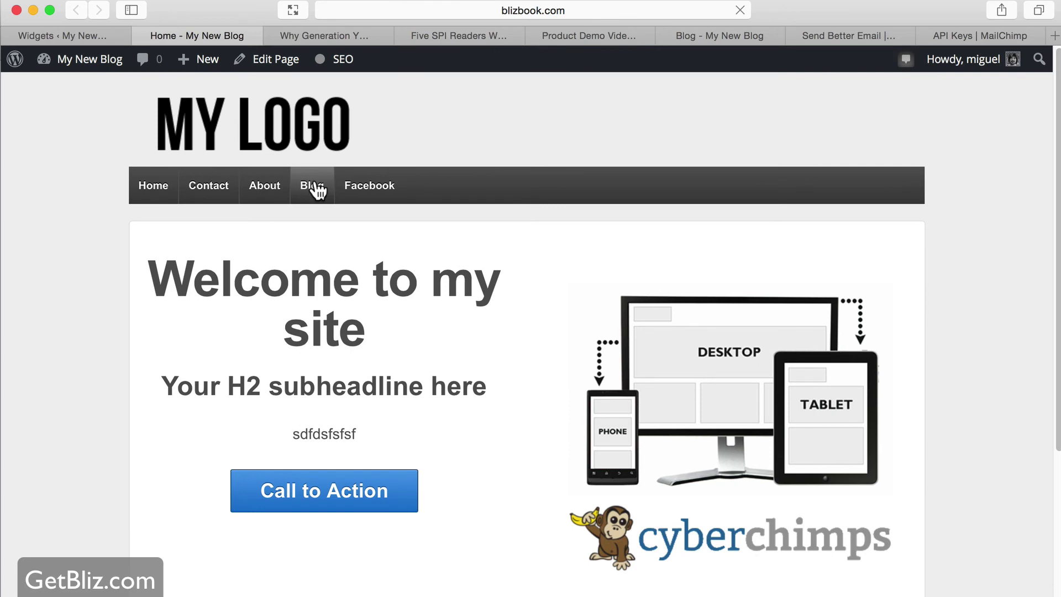
Go to the Blog page and scroll to the 'Free Email Updates' form with its Join Now button.
{"action": "left_click", "coordinate": [307, 183]}
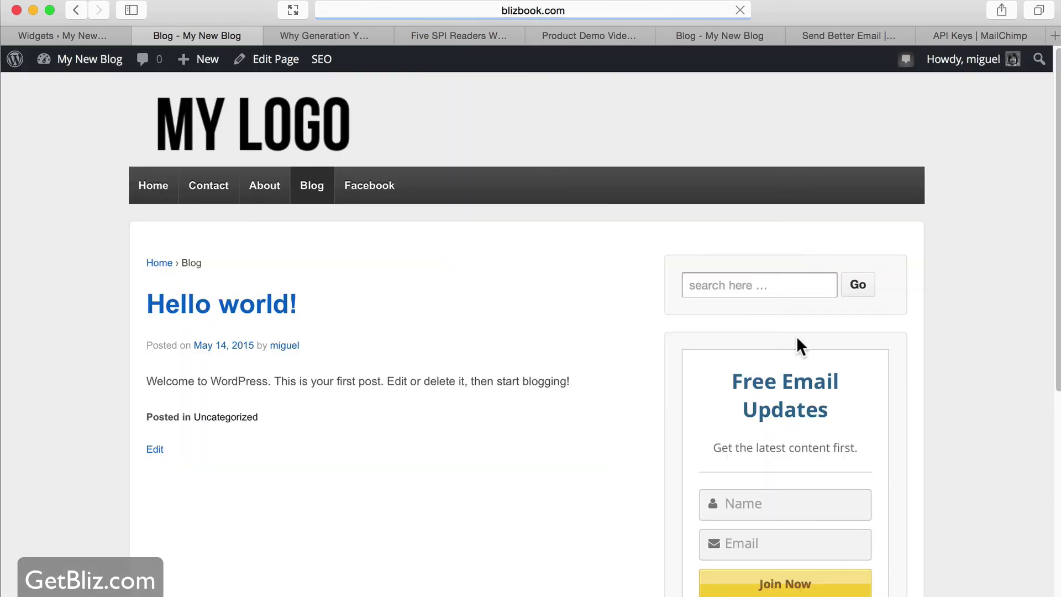
{"action": "scroll", "coordinate": [829, 365], "scroll_direction": "down", "scroll_amount": 2}
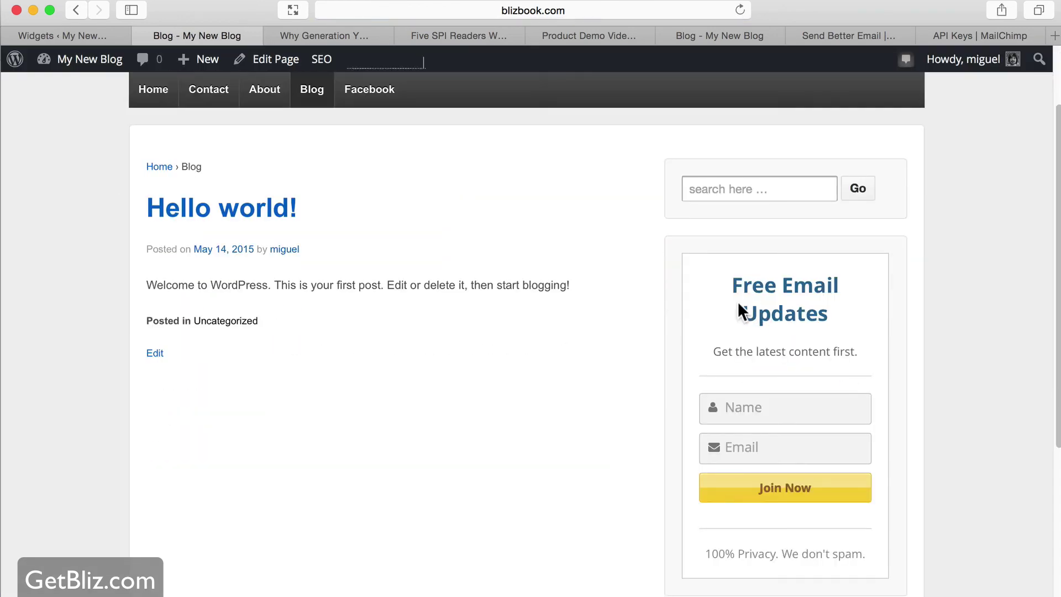